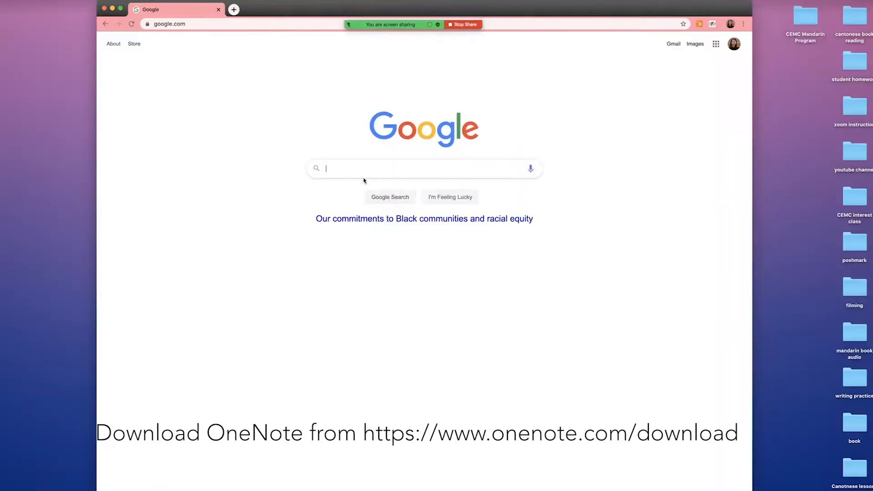
Search Google for 'OneNote Download' and follow the download link through to the Mac App Store.
text(On)
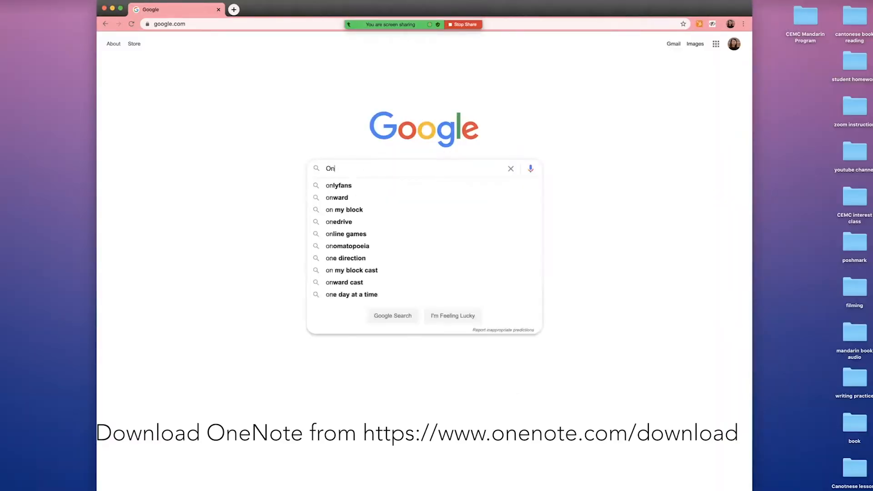
text(eNote )
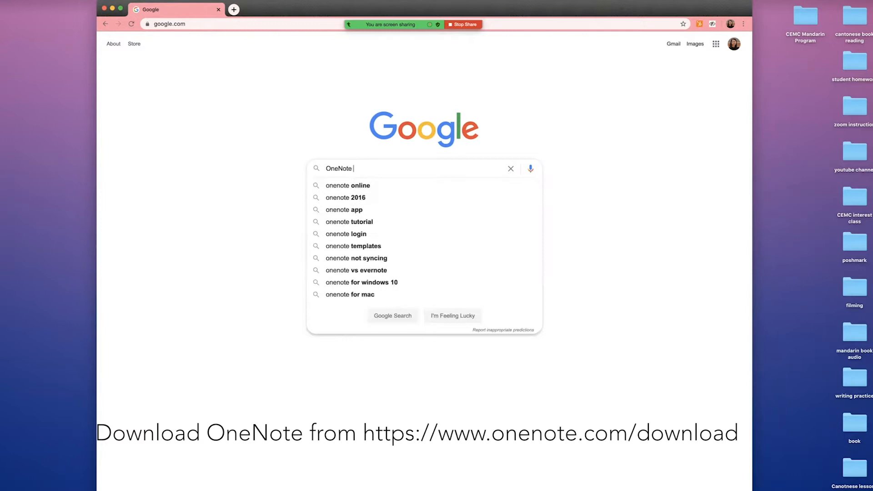
text(Download)
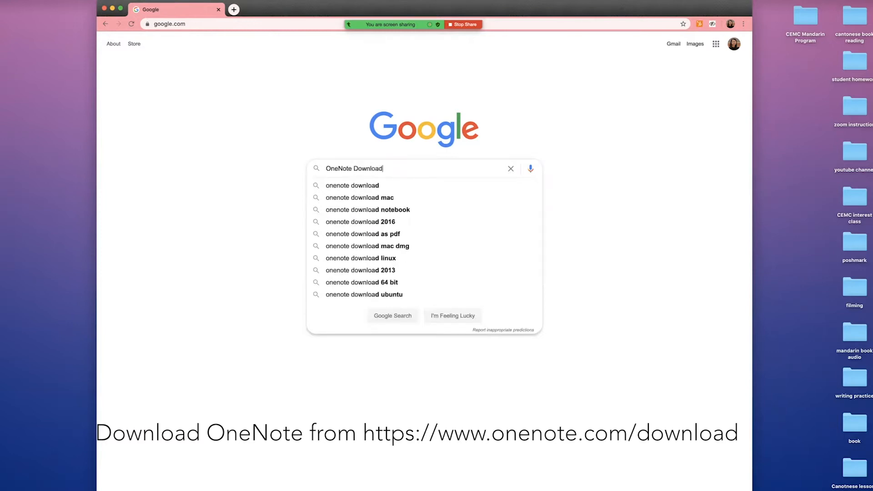
key(Return)
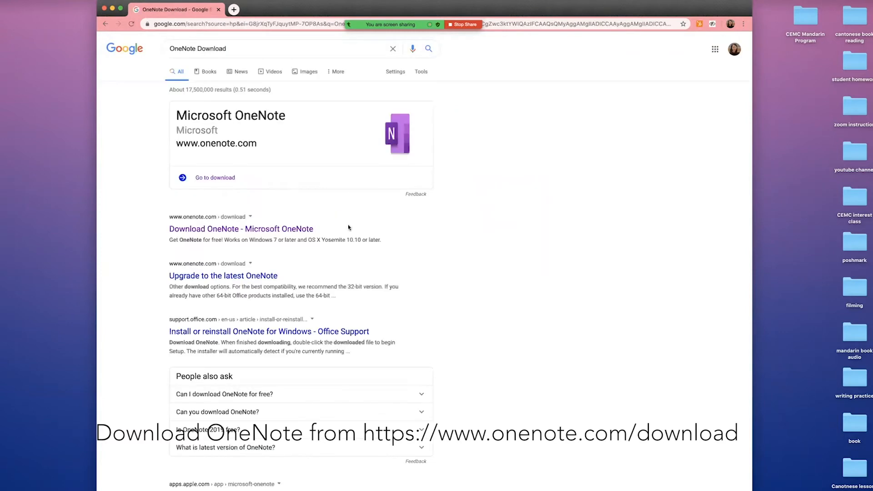
click(205, 178)
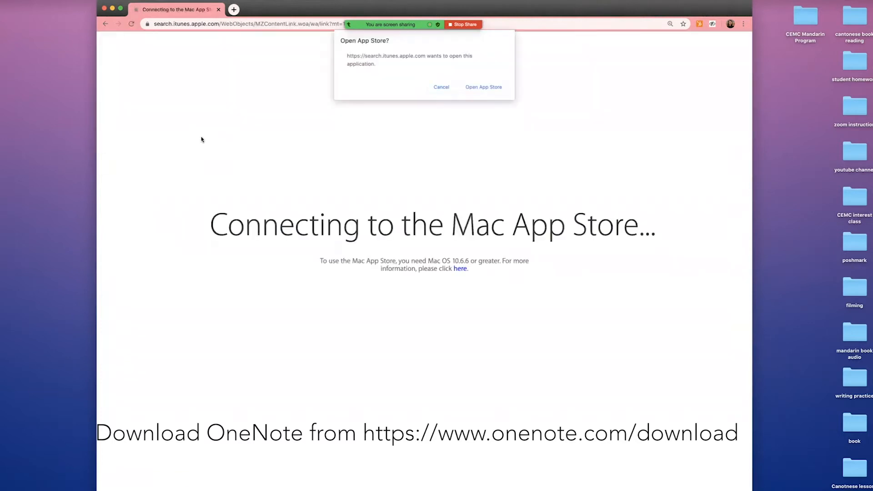
click(491, 90)
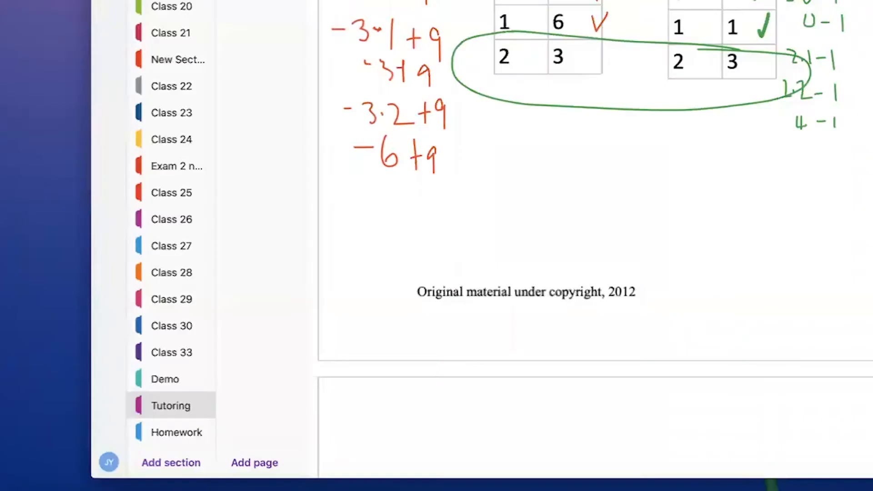
Sign in with the CUNY account username and password to list the notebooks.
key(ctrl+g)
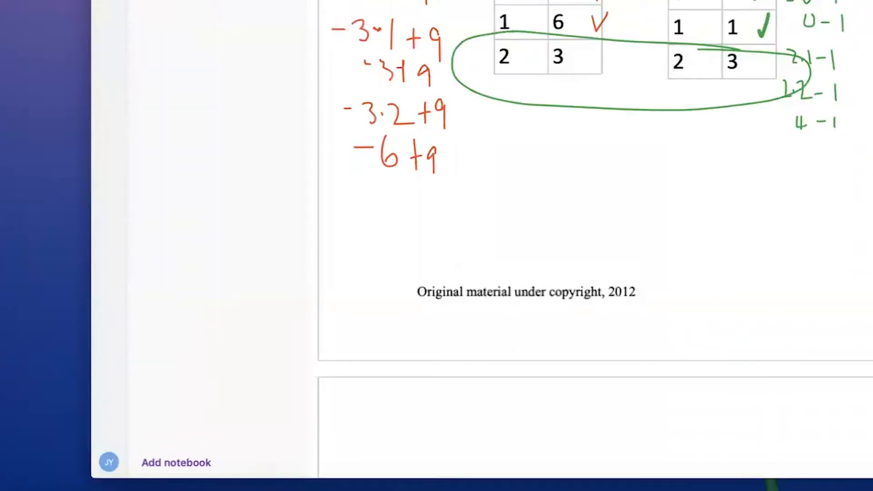
click(109, 464)
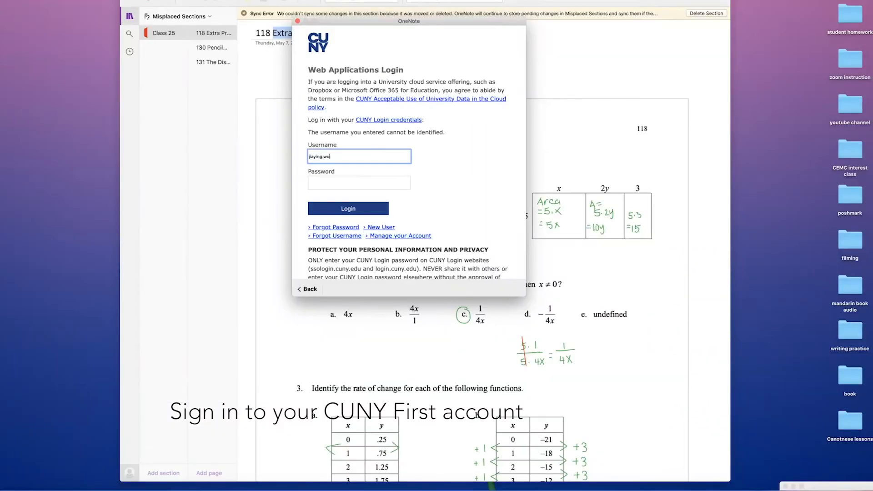
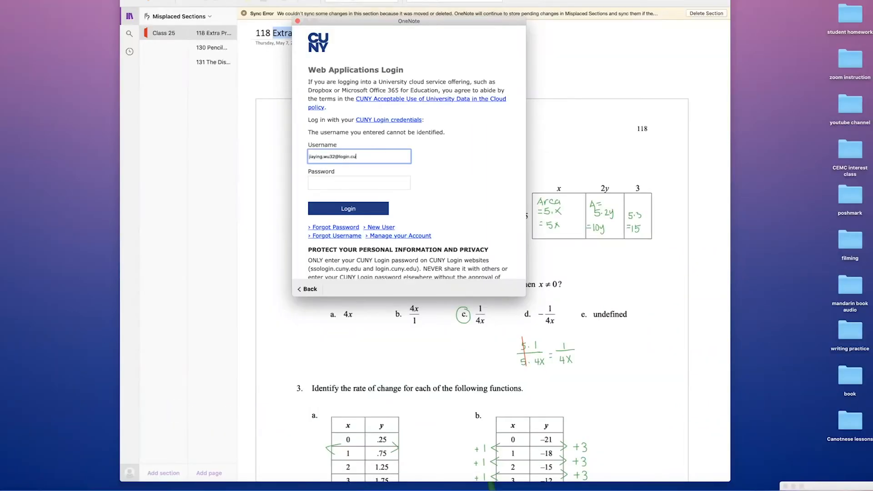
key(Tab)
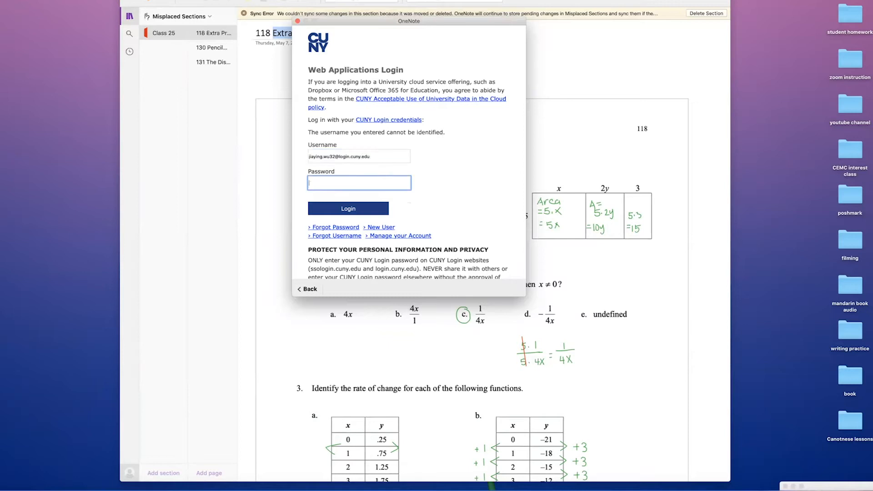
text(•••••••)
click(371, 212)
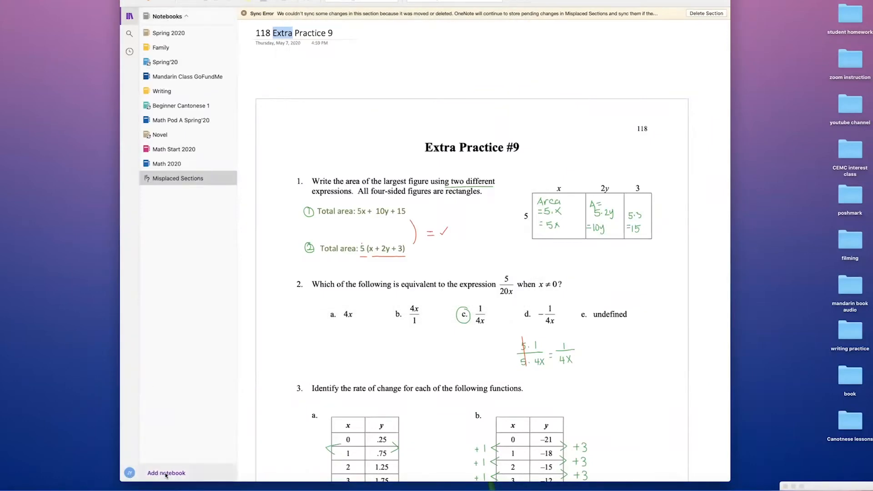
Create a new yellow notebook named 'Summer Math' on OneDrive - CUNY.
click(166, 473)
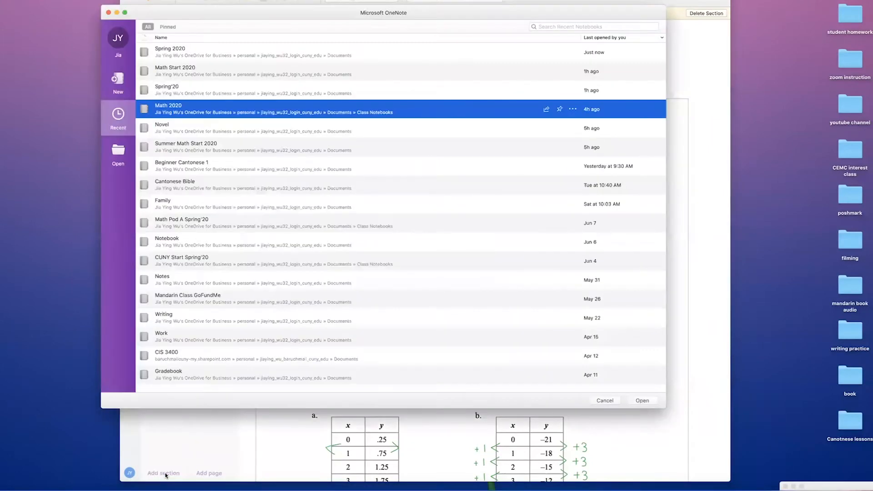
click(118, 82)
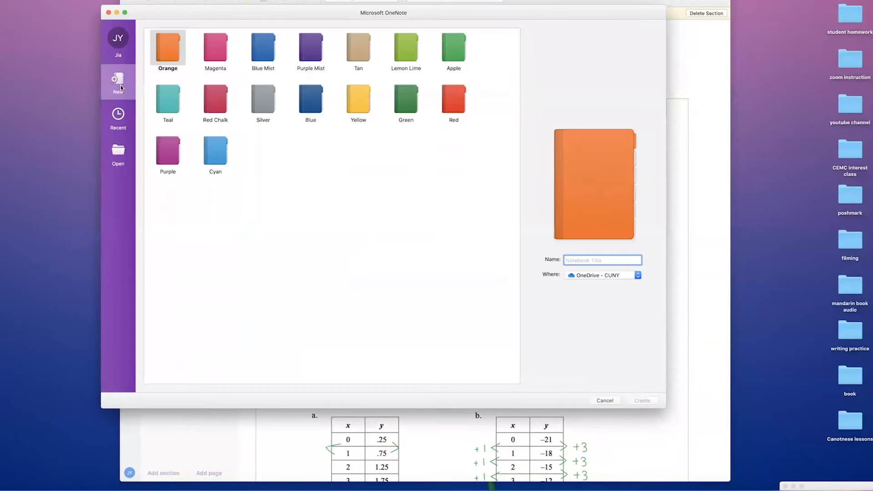
click(353, 96)
click(601, 260)
text(Summer Math)
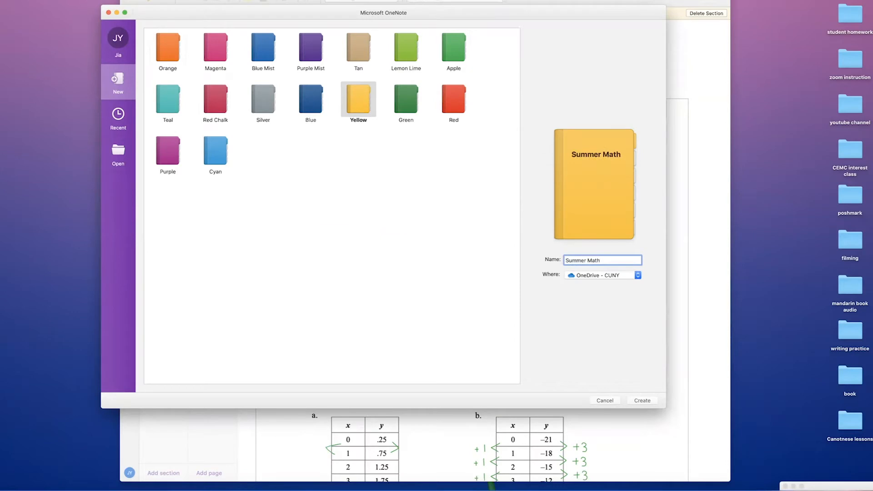
click(643, 401)
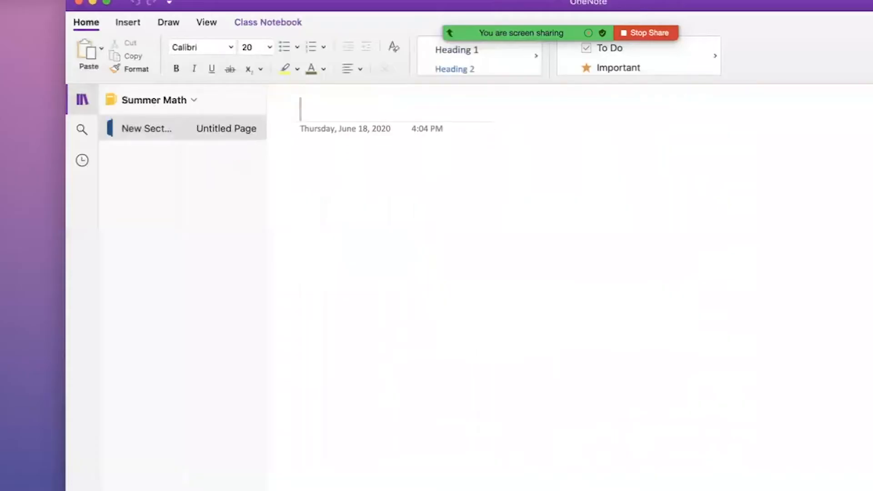
Rename New Section to 'Class 1' and add a second section named 'Class 2'.
right_click(140, 130)
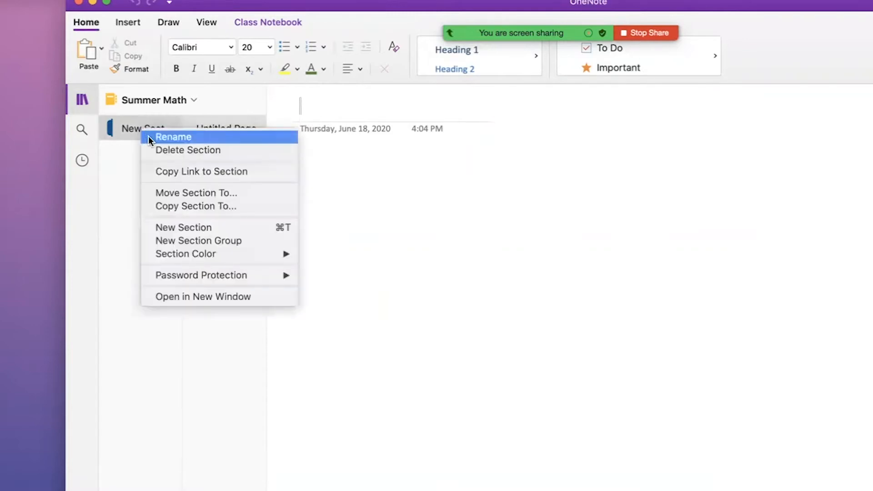
click(149, 136)
text(Class 1)
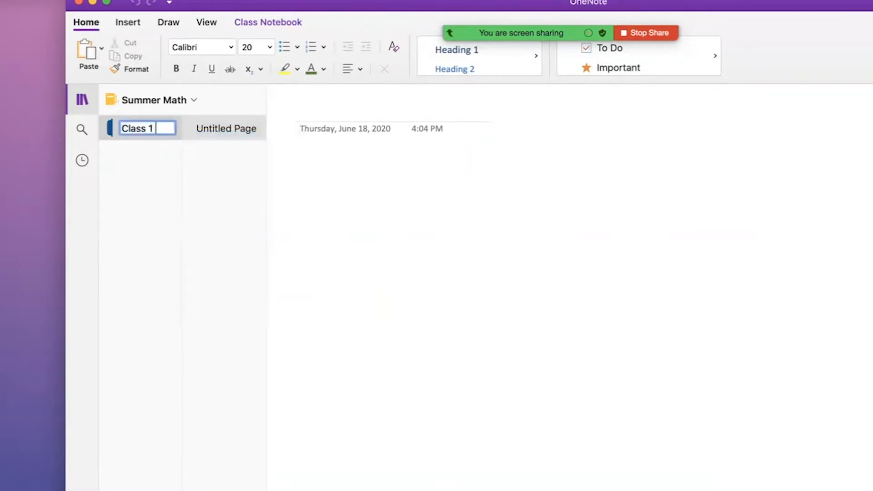
key(Return)
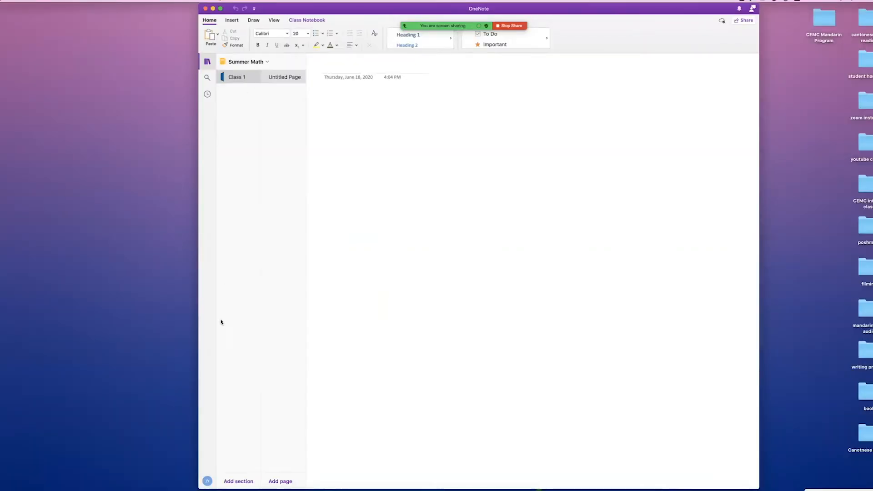
click(238, 481)
text(Class 2)
key(Return)
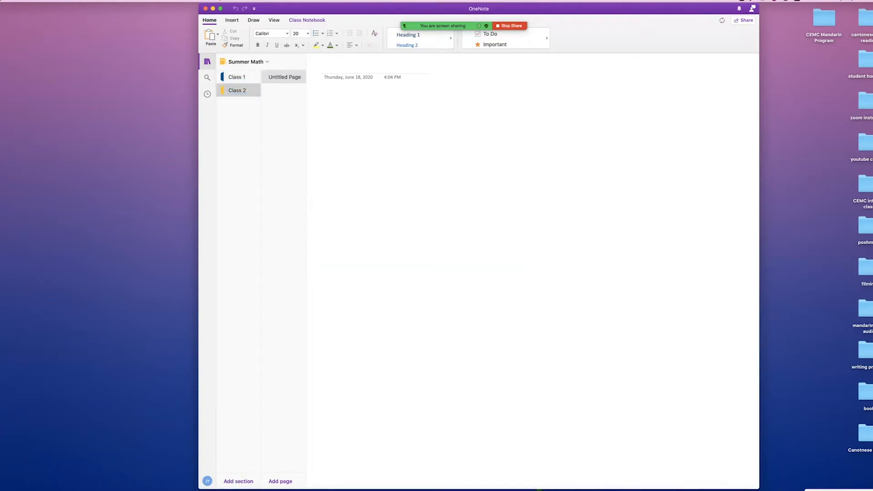
Rename the Untitled Page to 'Notes' and add a new page titled 'Handout'.
click(279, 84)
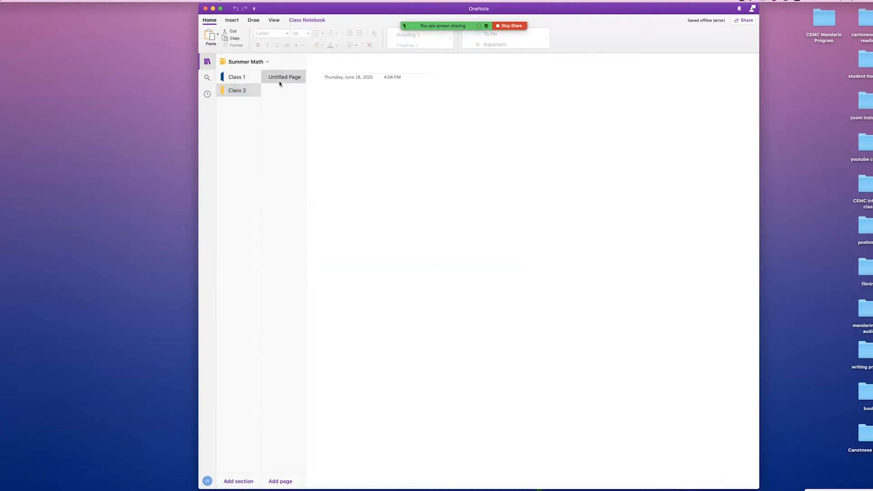
right_click(280, 78)
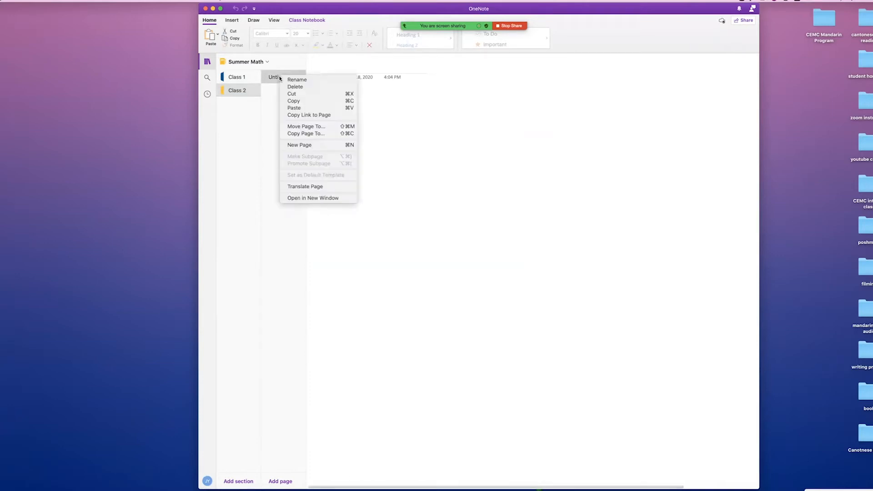
click(303, 80)
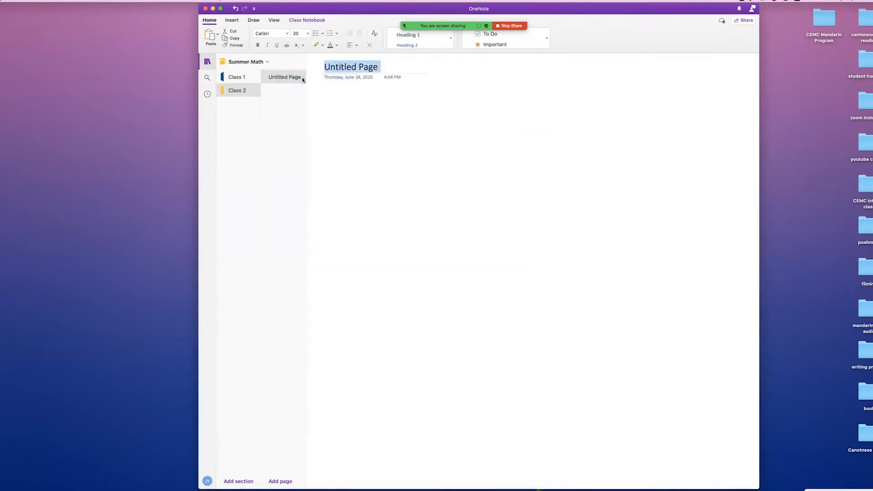
text(Notes)
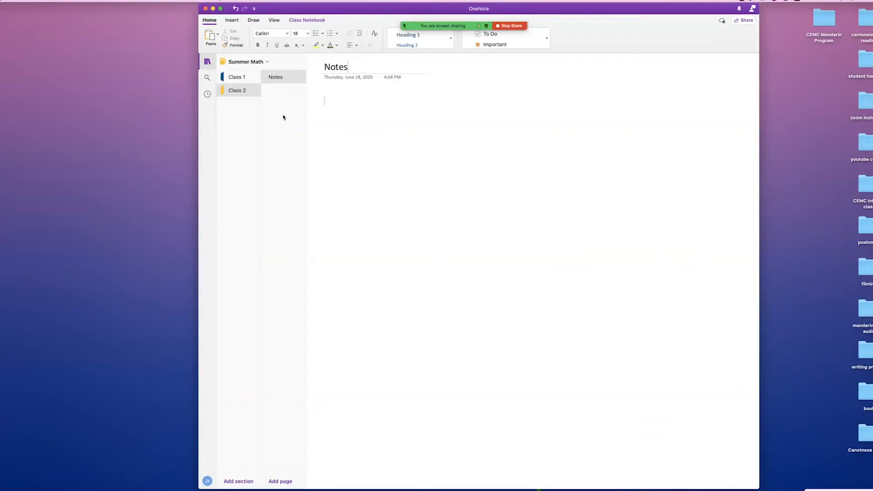
click(282, 482)
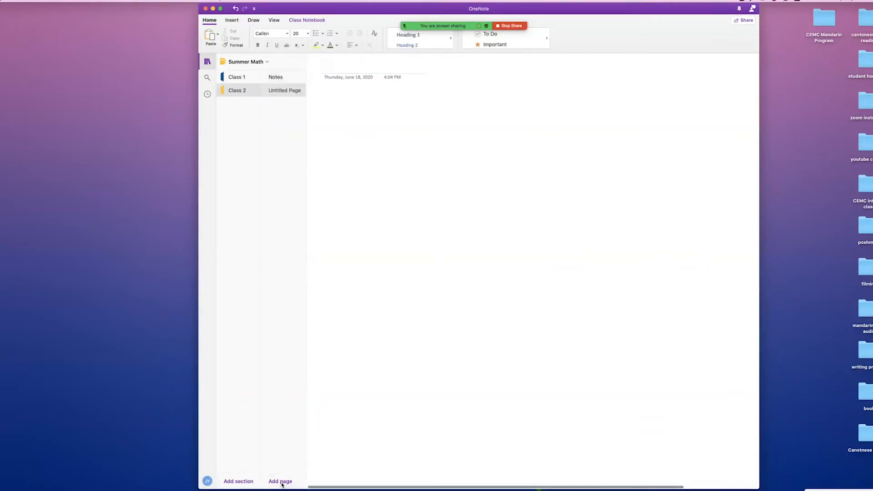
text(Handout)
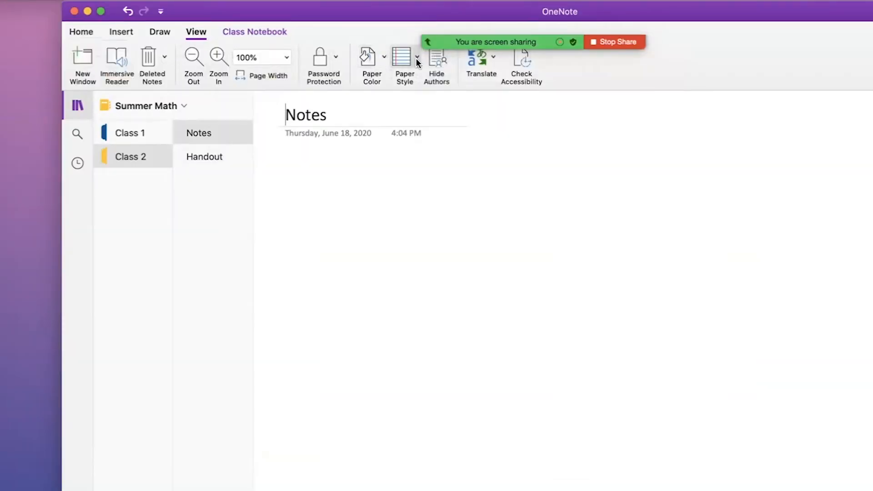
Give the Notes page the larger Grid Lines paper style.
click(416, 58)
click(408, 182)
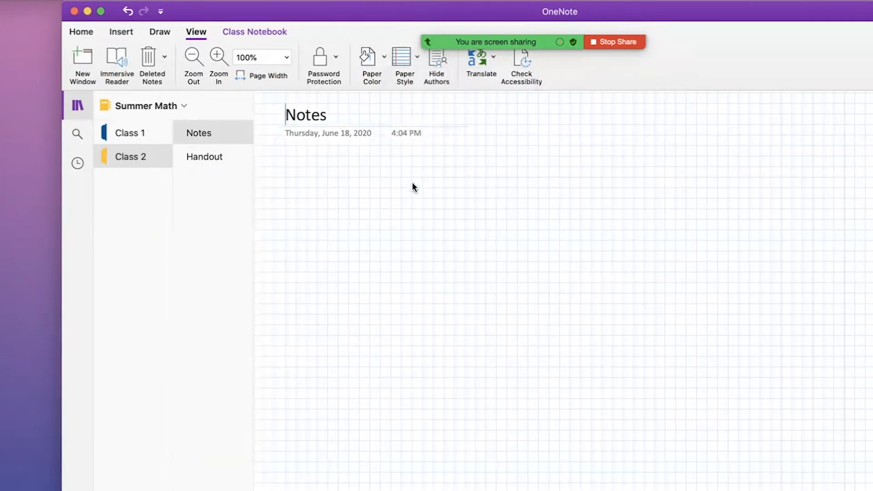
click(411, 64)
click(457, 188)
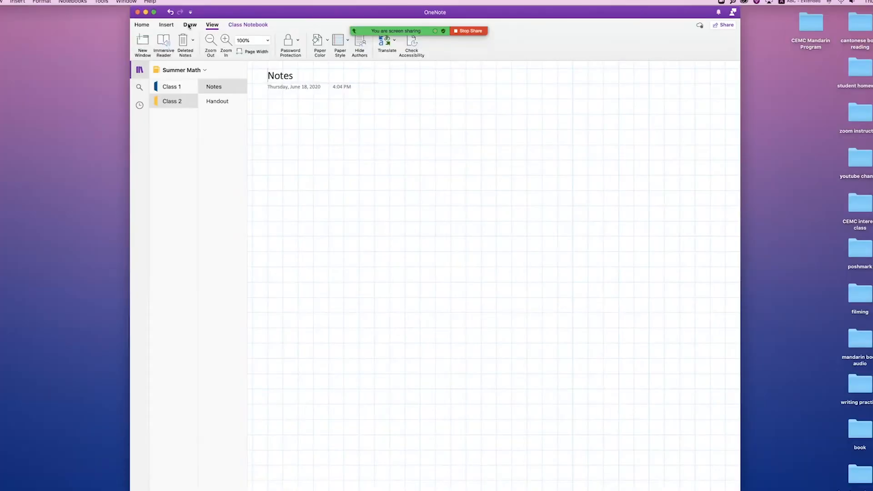
click(190, 24)
click(166, 24)
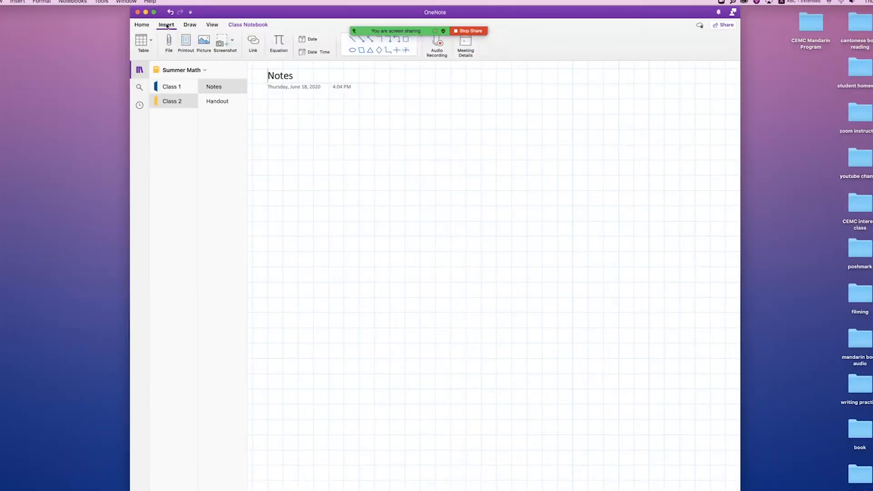
Draw a long black horizontal double-headed arrow across the Notes page.
click(370, 41)
drag(313, 222, 585, 222)
click(236, 40)
click(234, 63)
click(166, 25)
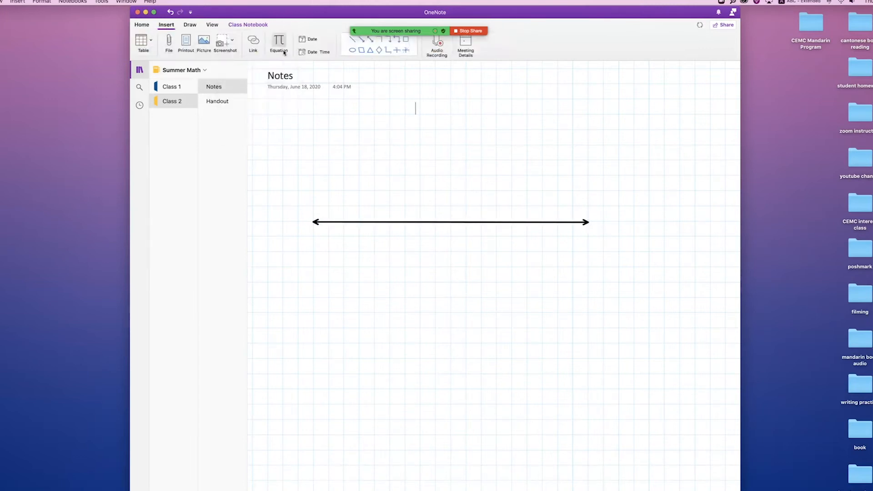
Draw a vertical double-headed arrow and center it on the horizontal one to form axes.
click(369, 39)
mouse_move(420, 98)
mouse_down()
mouse_move(459, 99)
mouse_move(419, 288)
mouse_move(419, 387)
mouse_up()
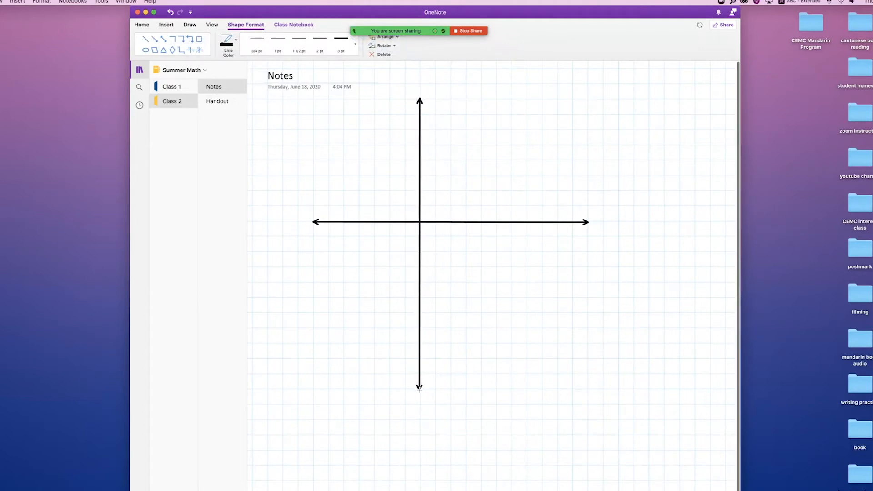
drag(423, 303, 454, 302)
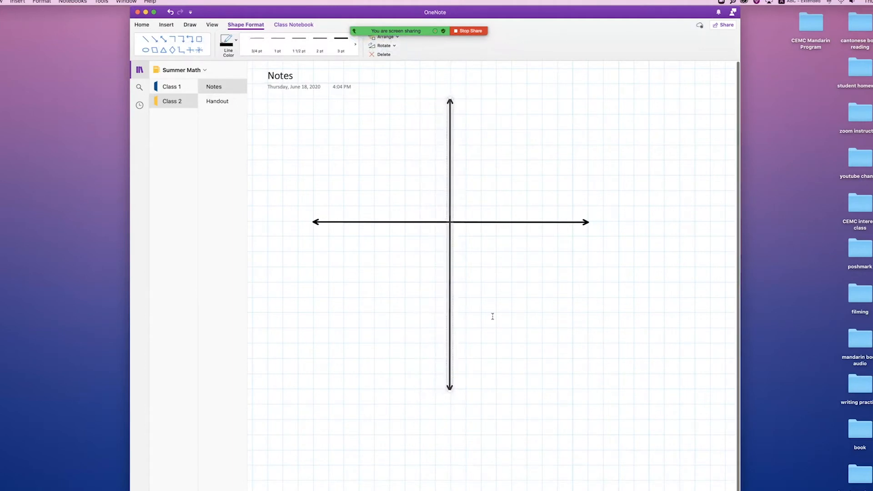
click(491, 316)
scroll(275, 266, down, 2)
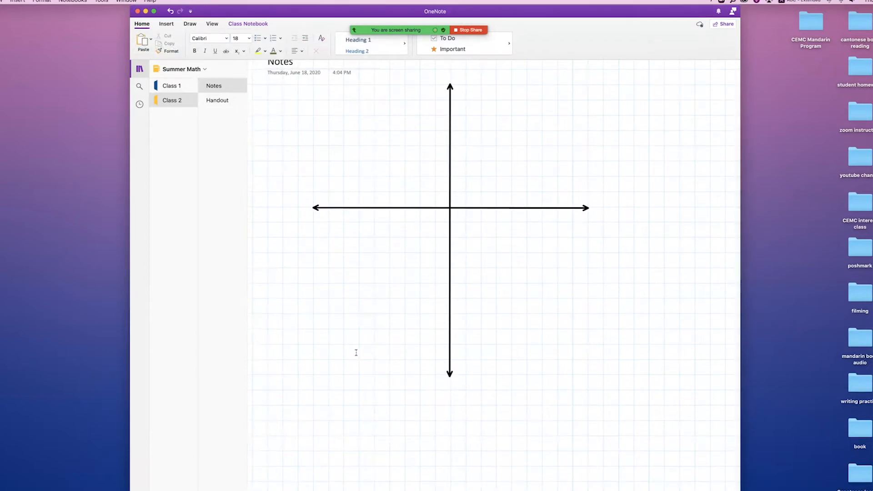
Create an x/y table with x values 0, 1, 2, 3 and 4.
click(288, 288)
text(x)
key(Tab)
text(y)
key(Return)
text(0)
key(Tab)
key(Return)
text(1)
key(Tab)
key(Return)
text(2)
key(Tab)
key(Return)
text(3)
key(Tab)
key(Return)
text(4)
key(Tab)
key(Tab)
key(Tab)
key(Tab)
key(Tab)
key(Tab)
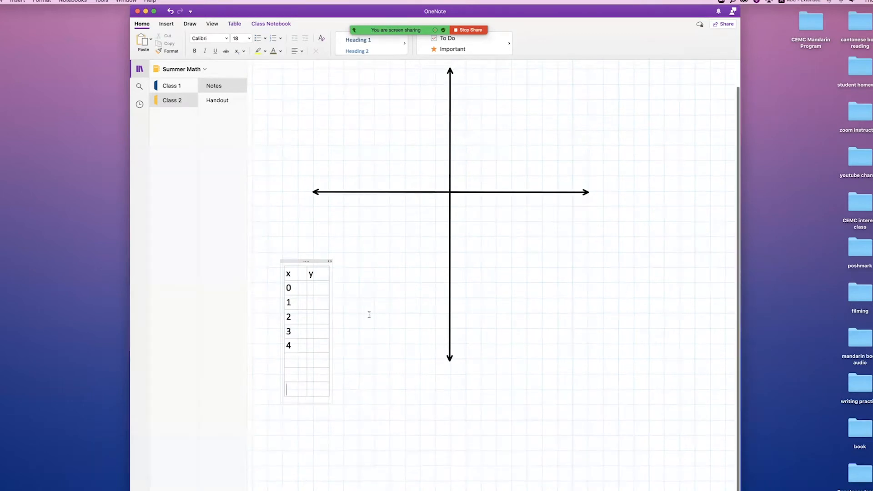
Move the x/y table below the axes near the bottom of the page.
drag(306, 276, 333, 464)
scroll(337, 460, down, 5)
drag(325, 269, 325, 428)
scroll(432, 269, up, 10)
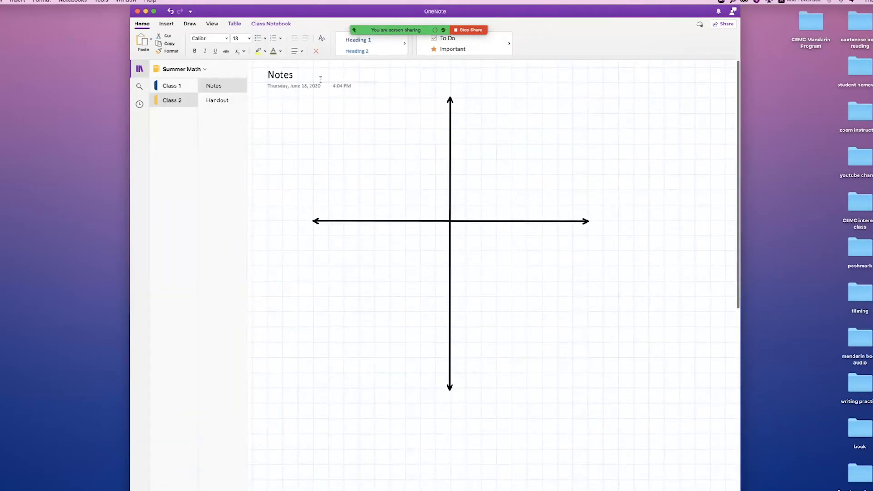
Using Draw's Text Mode, add tick labels 2, 4 and 8 along the axes.
click(190, 24)
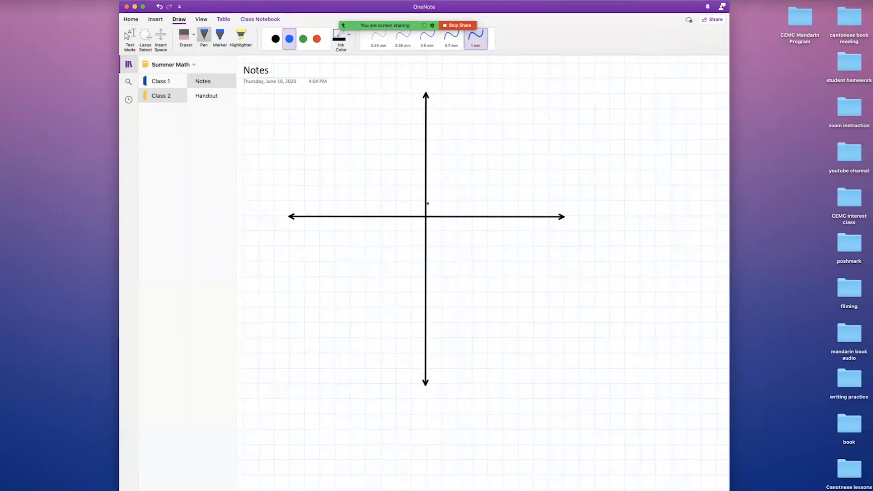
click(129, 36)
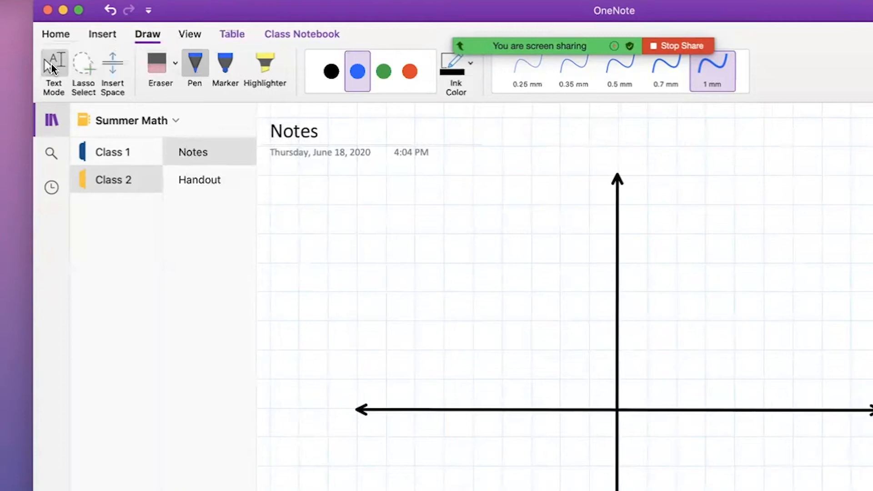
click(666, 430)
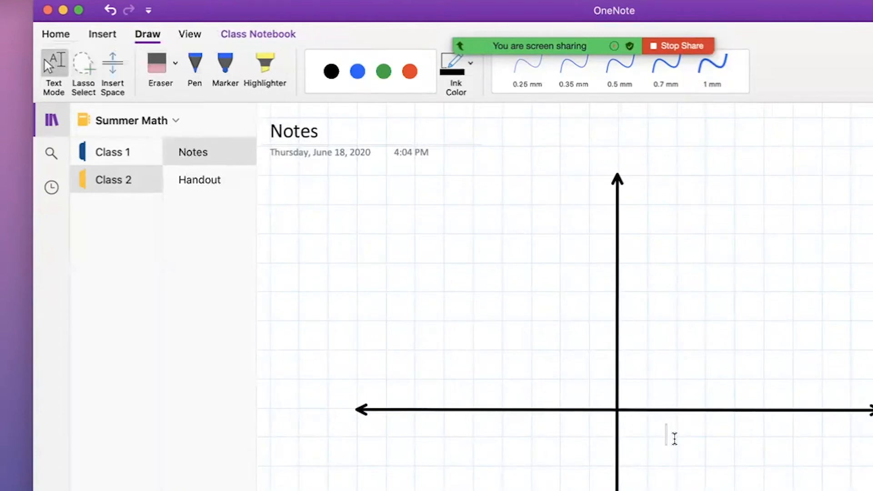
text(2)
click(803, 456)
text(4)
drag(835, 439, 755, 414)
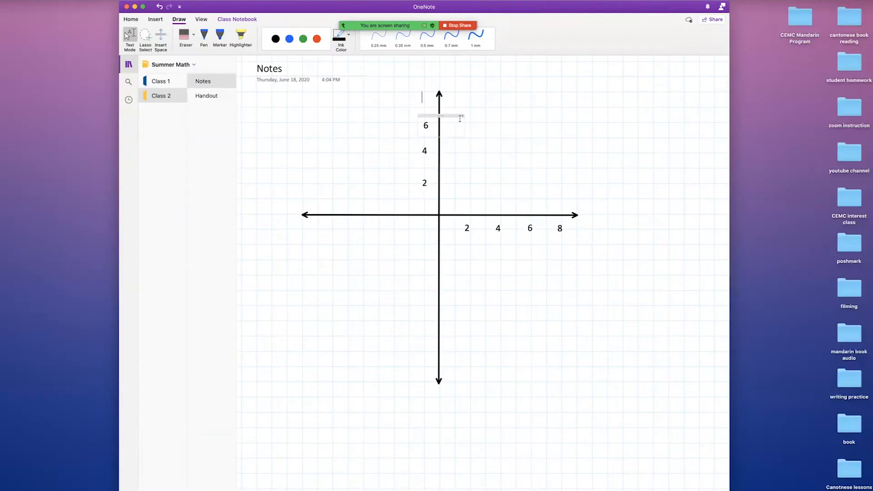
text(8)
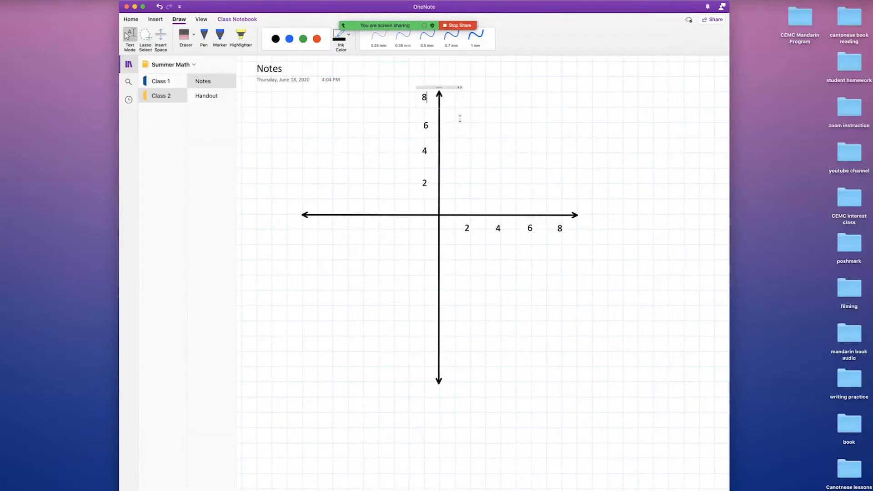
click(513, 147)
With a blue 1 mm pen, plot points at (2,2), (6,6) and (8,8), undoing a stray mark.
click(476, 36)
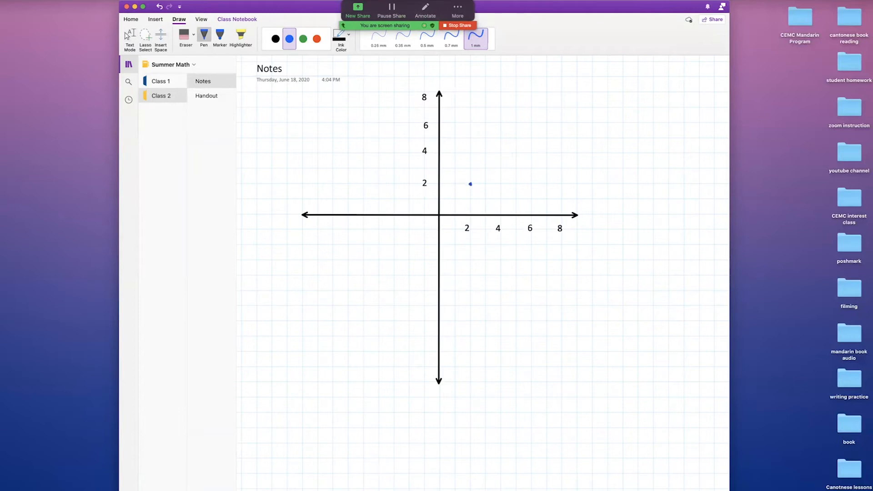
click(471, 183)
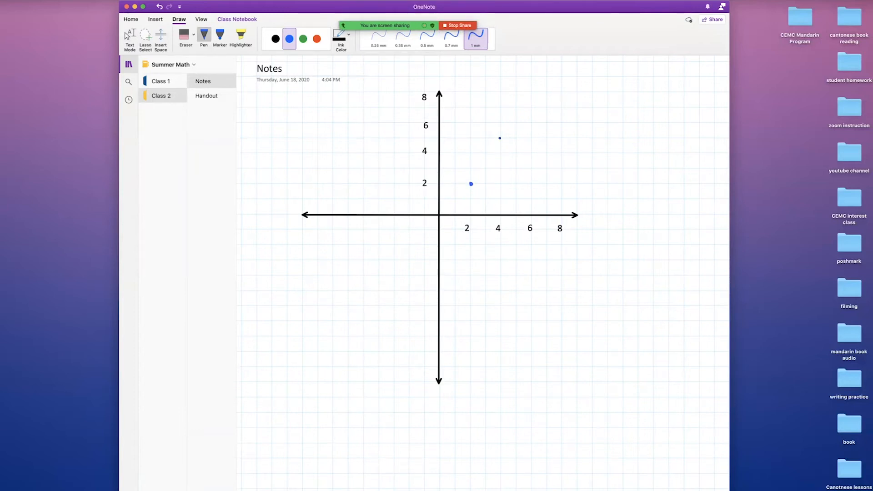
key(super+z)
click(533, 123)
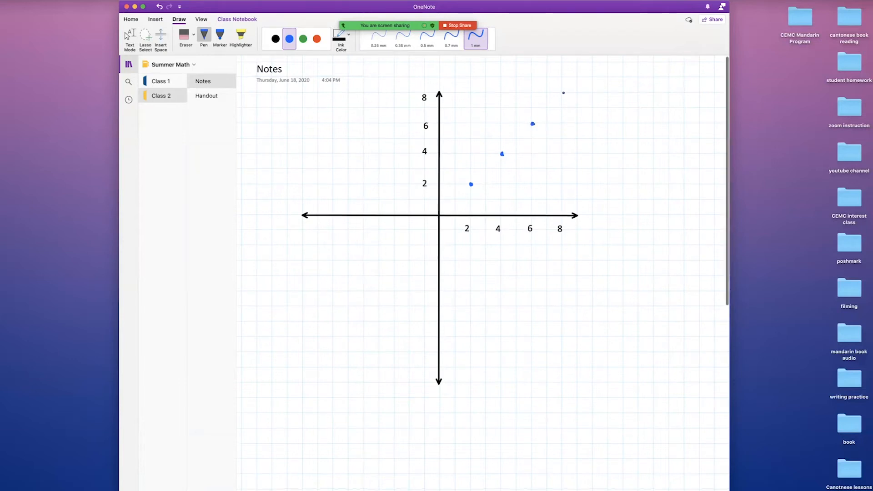
click(563, 93)
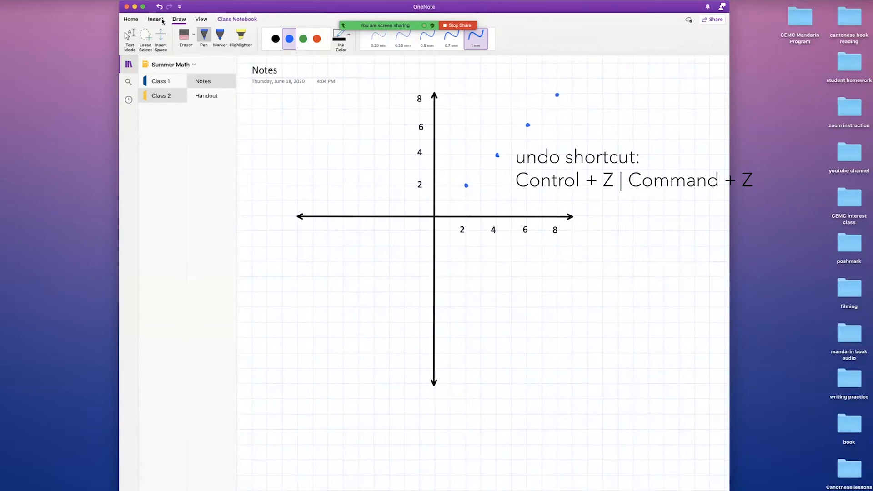
click(160, 21)
Draw a double-headed line through the plotted points, extend its top end, then open the Handout page.
mouse_move(705, 151)
mouse_down()
mouse_move(762, 151)
mouse_move(400, 490)
mouse_move(370, 490)
mouse_up()
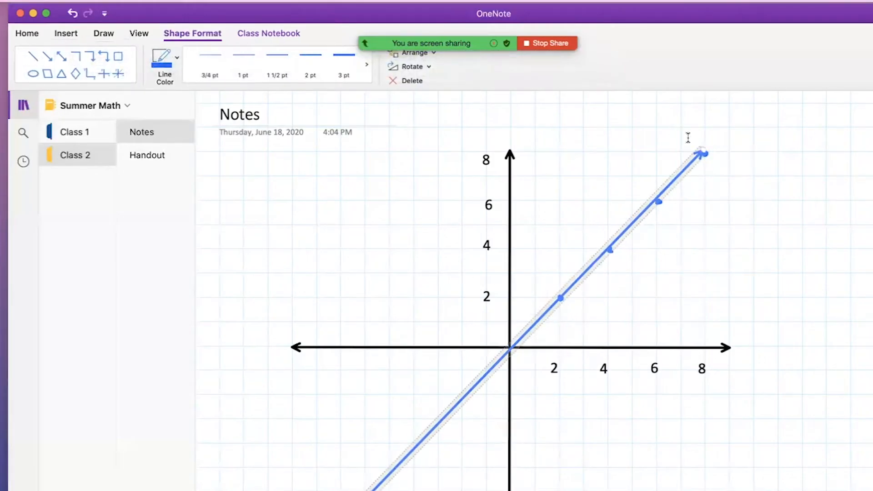
drag(704, 151, 726, 133)
drag(570, 83, 571, 82)
click(597, 88)
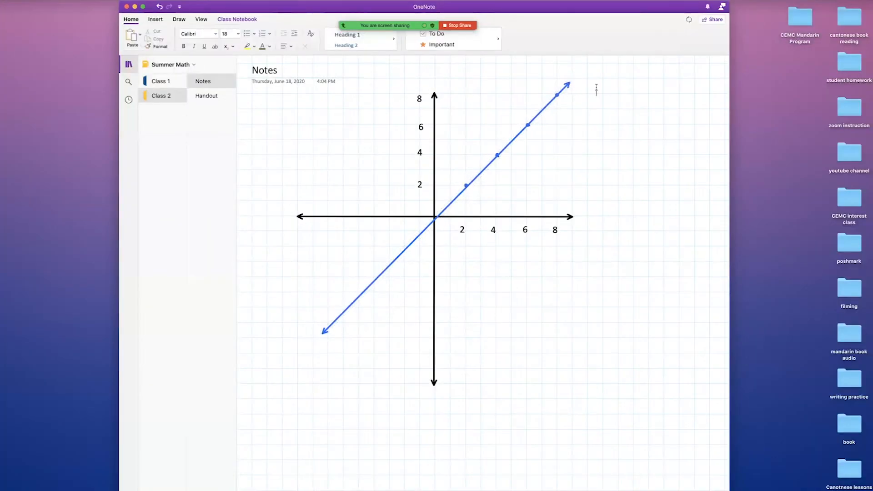
click(206, 97)
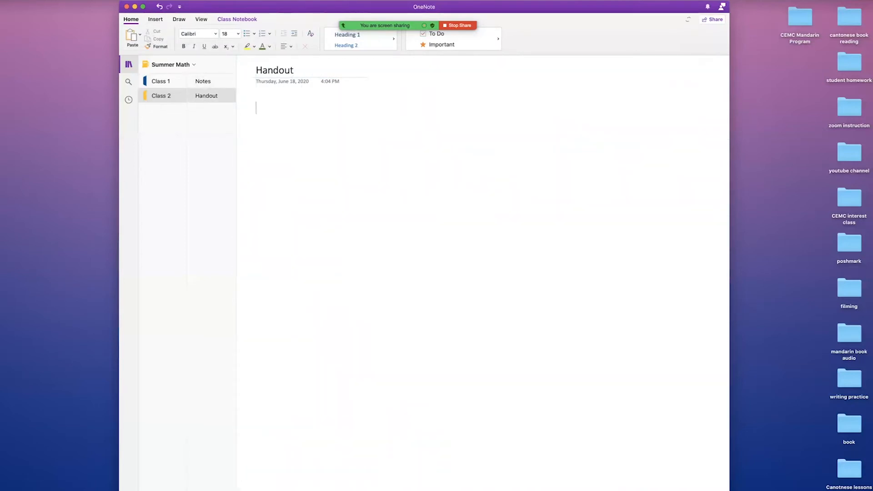
Drag the RectangleArea handout .doc from Downloads onto the Handout page and insert it as a printout.
key(super+Tab)
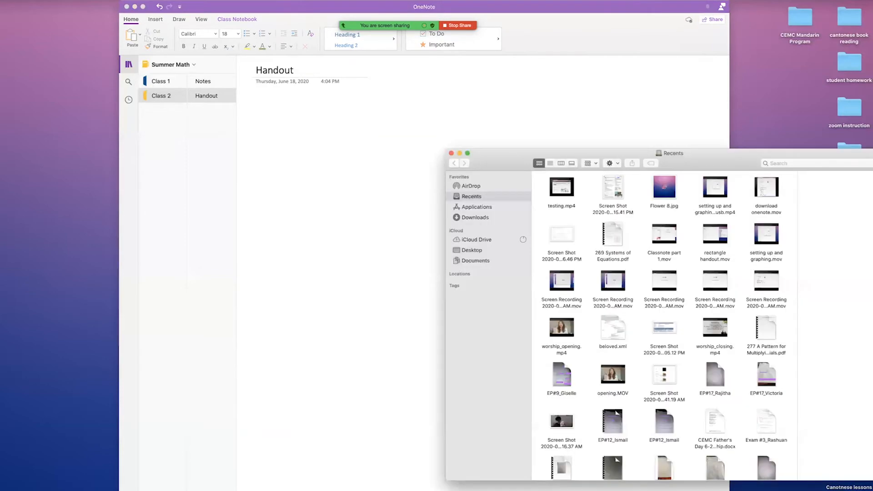
click(485, 217)
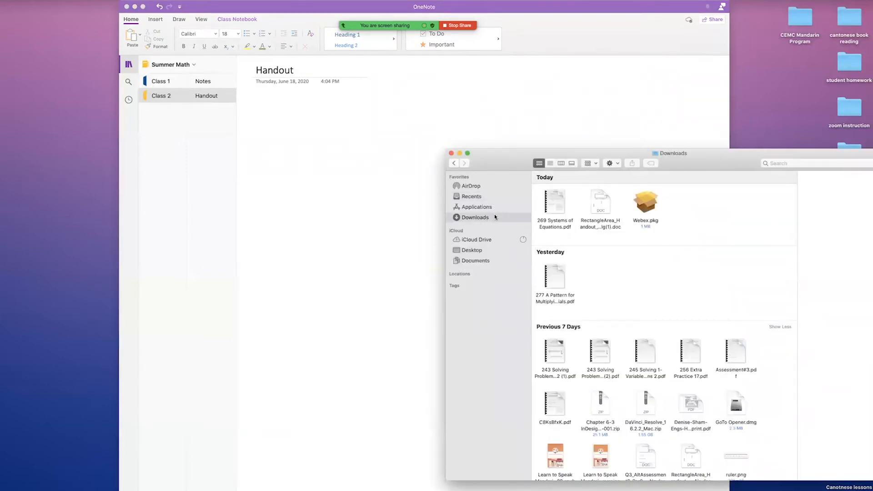
drag(600, 202, 320, 153)
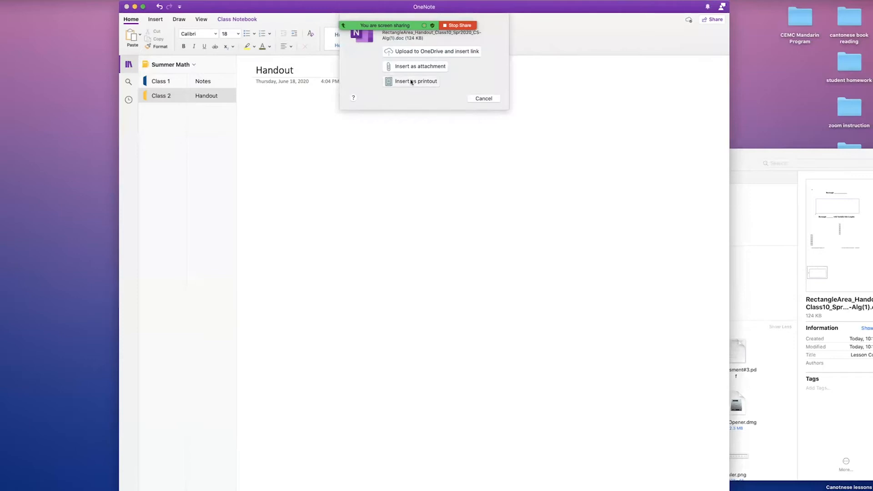
click(411, 82)
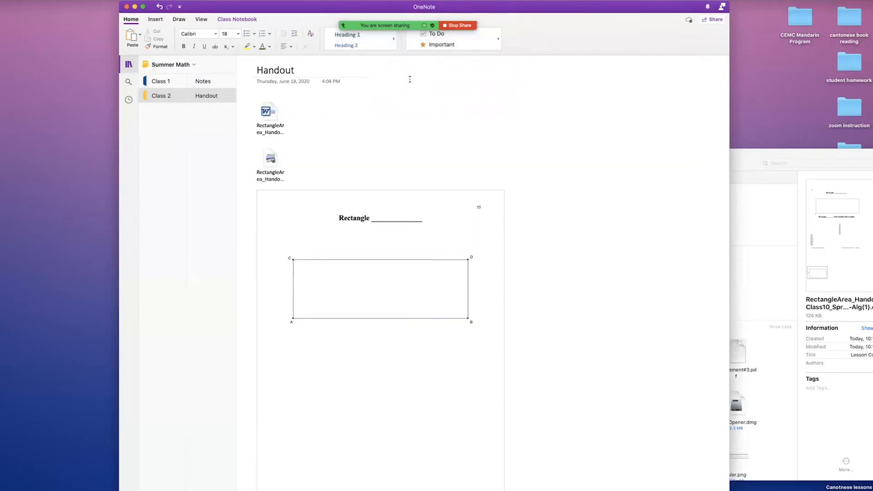
Enlarge the first printout page by dragging its corner handle, undoing an accidental move.
scroll(430, 175, down, 5)
click(431, 183)
scroll(511, 341, right, 1)
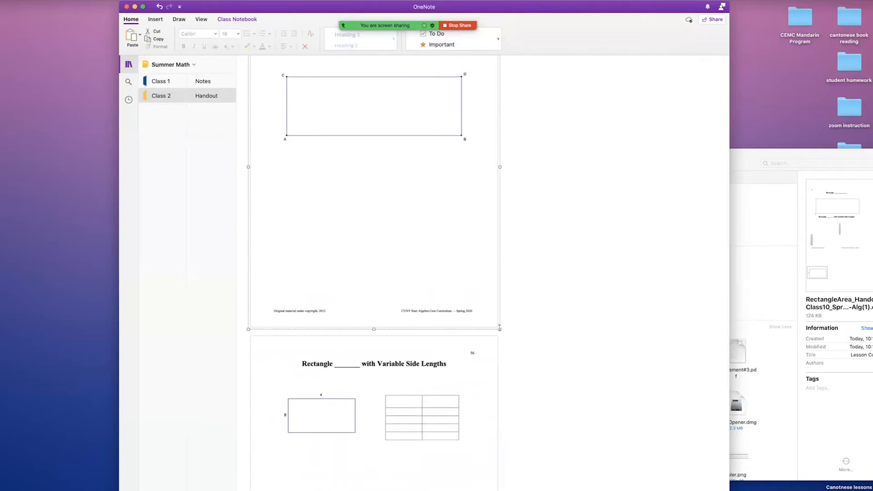
scroll(494, 328, up, 2)
drag(468, 316, 546, 318)
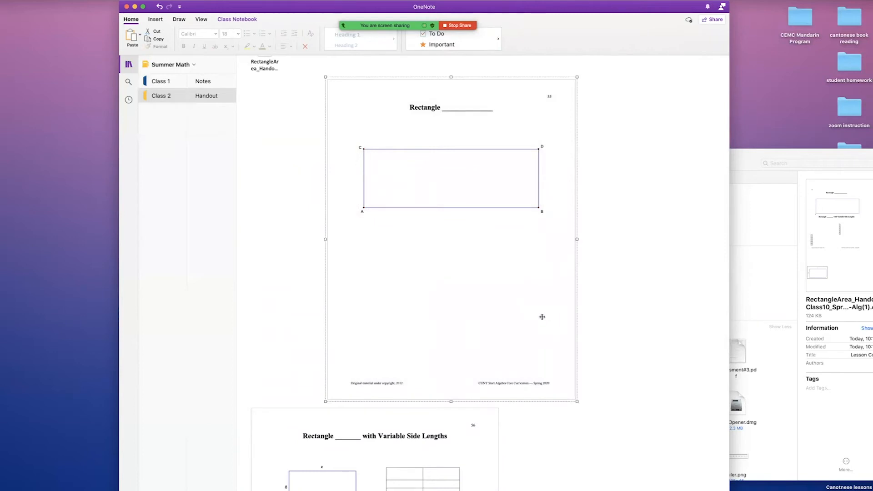
key(super+z)
click(540, 406)
drag(564, 409, 622, 411)
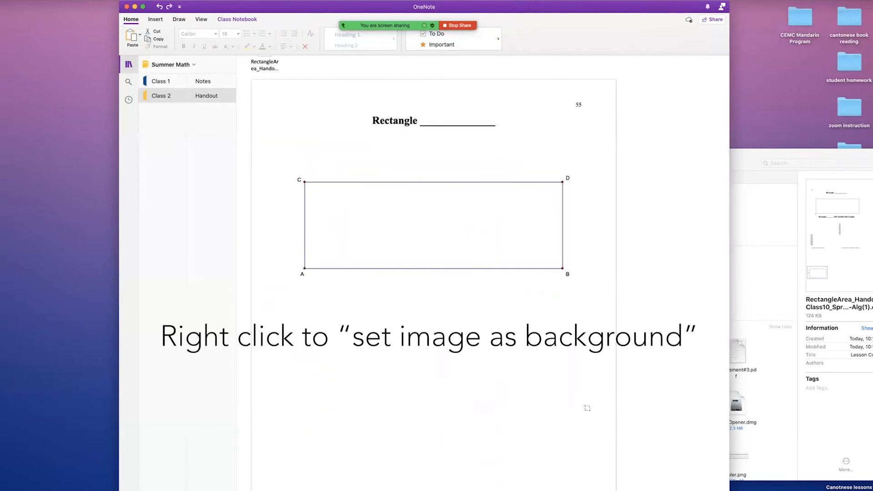
scroll(473, 388, down, 5)
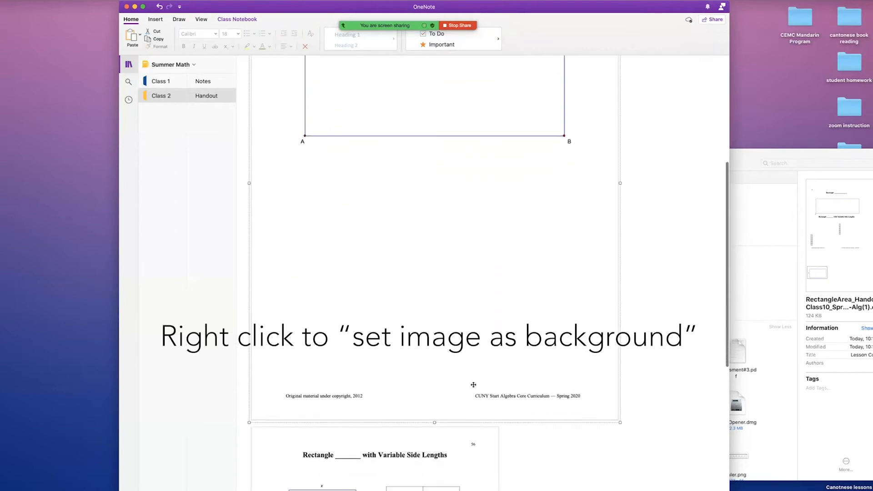
Set the printout picture as the page background and move the Chrome window to OneNote's right.
right_click(454, 283)
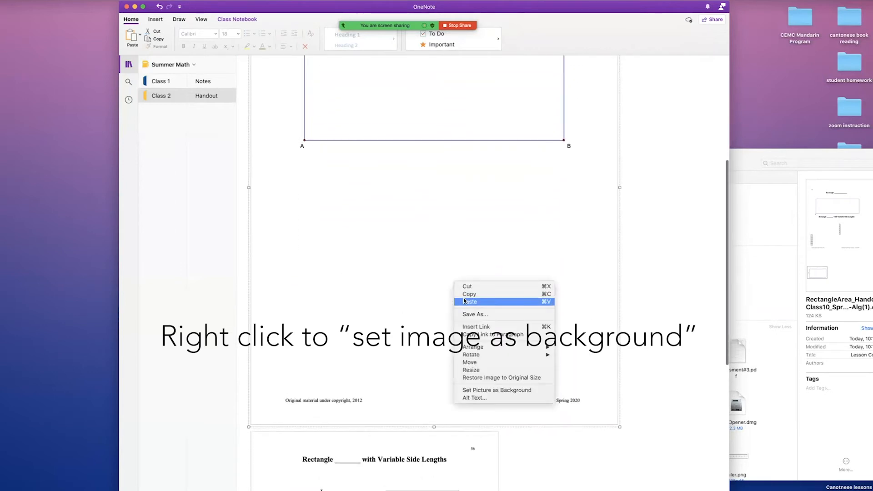
click(511, 391)
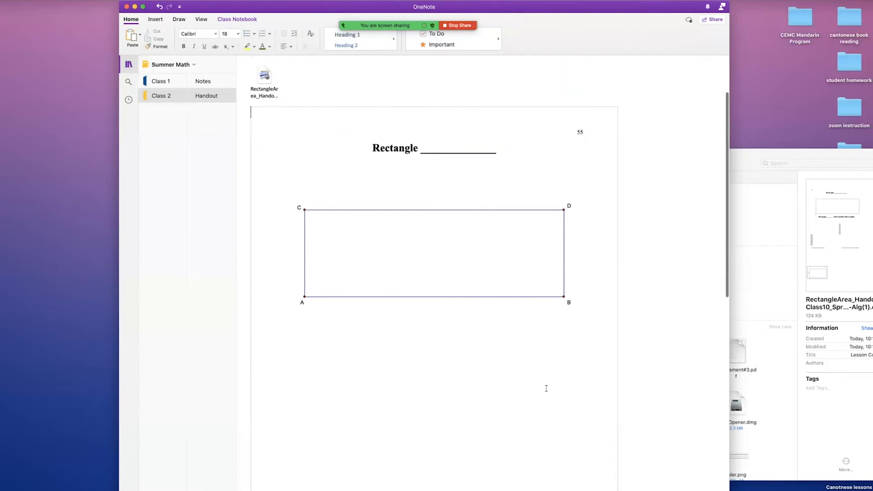
scroll(547, 388, down, 12)
click(460, 367)
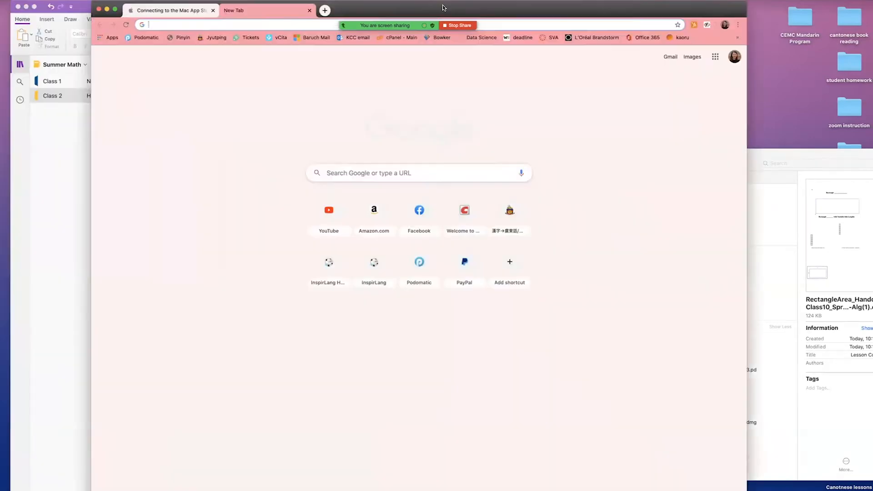
drag(443, 8, 844, 2)
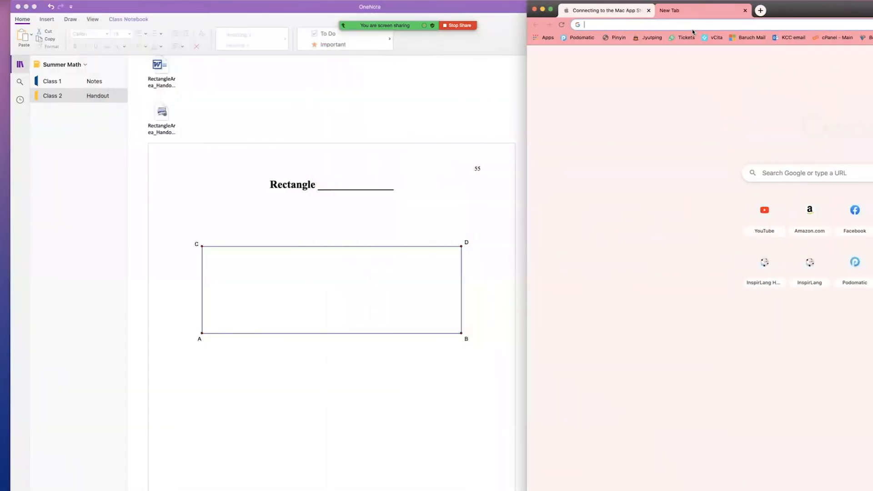
Search Google Images for 'blue square transparent' and drag two blue squares onto the handout.
text(blue)
key(Right)
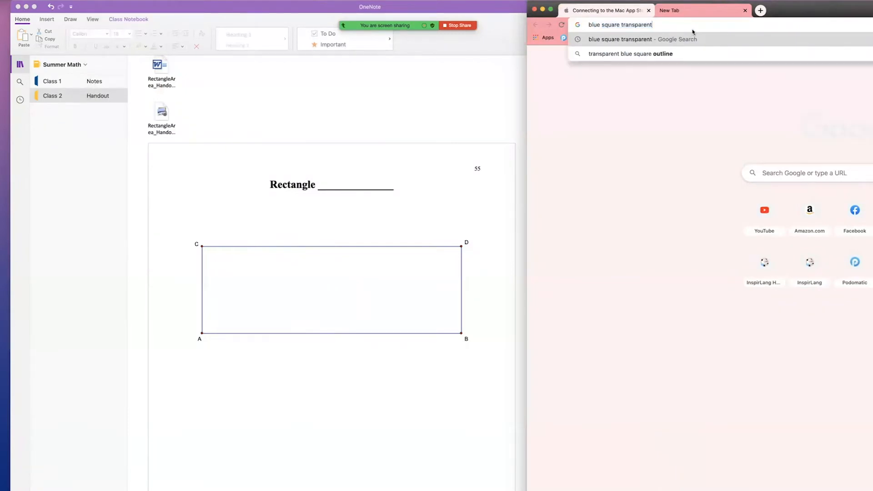
key(Return)
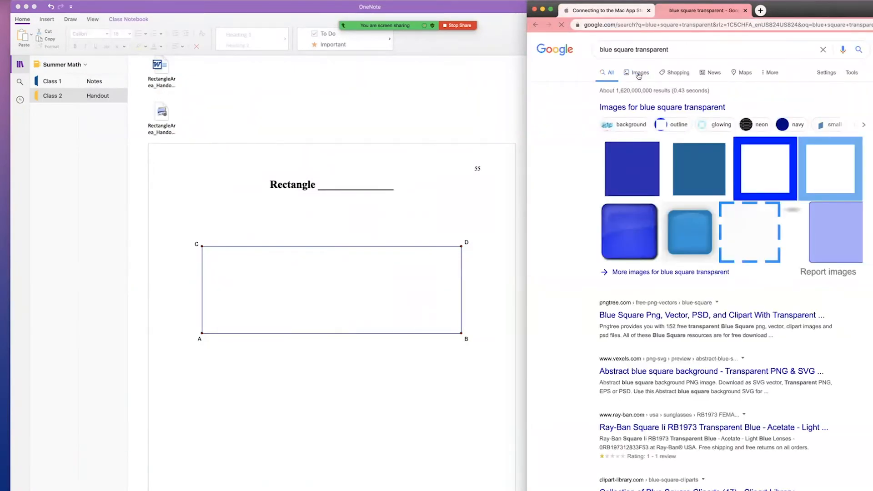
click(639, 73)
drag(794, 248, 300, 411)
scroll(346, 359, down, 3)
scroll(566, 297, down, 3)
scroll(566, 297, down, 4)
drag(790, 155, 214, 382)
scroll(741, 367, down, 6)
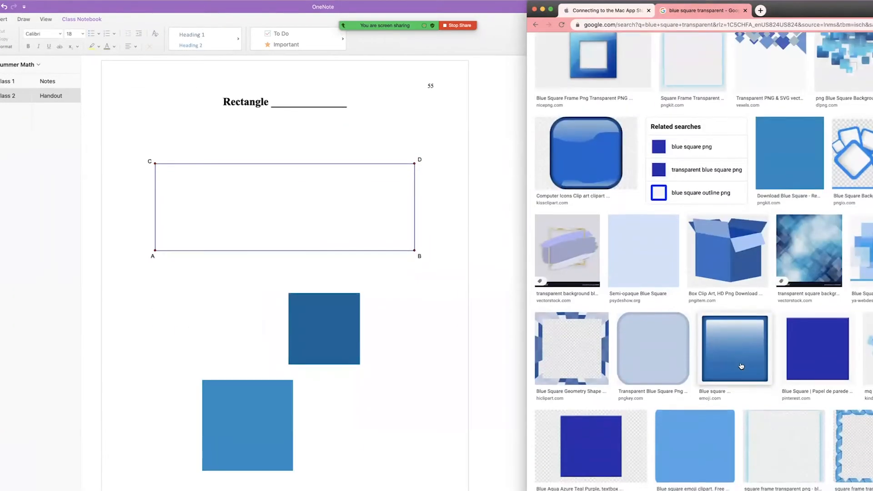
scroll(742, 367, down, 5)
scroll(728, 204, down, 4)
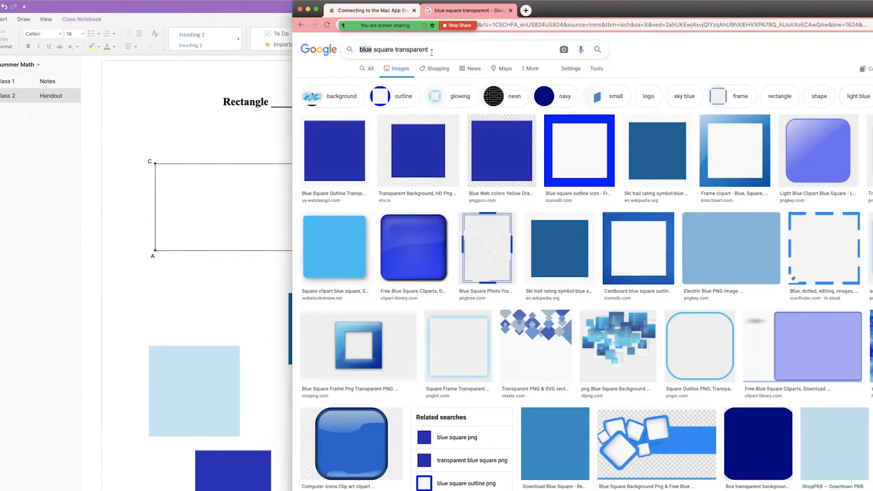
Search 'pink square transparent', drop two pink and two peach squares in, then search 'precise ruler'.
text(ink)
key(Return)
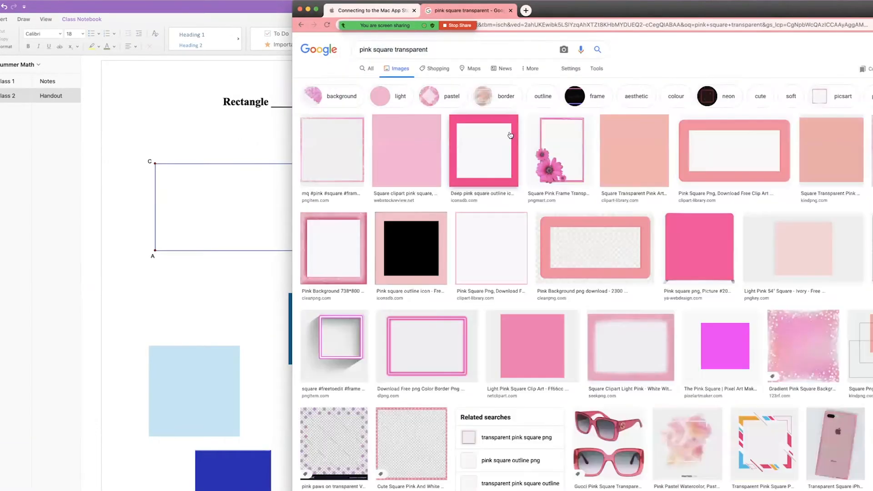
drag(414, 148, 173, 282)
drag(634, 150, 131, 376)
scroll(661, 224, down, 3)
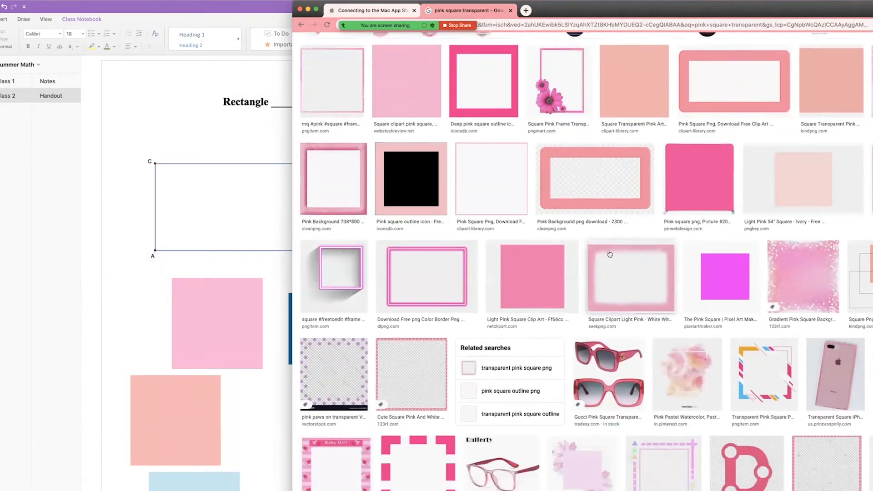
scroll(725, 189, down, 5)
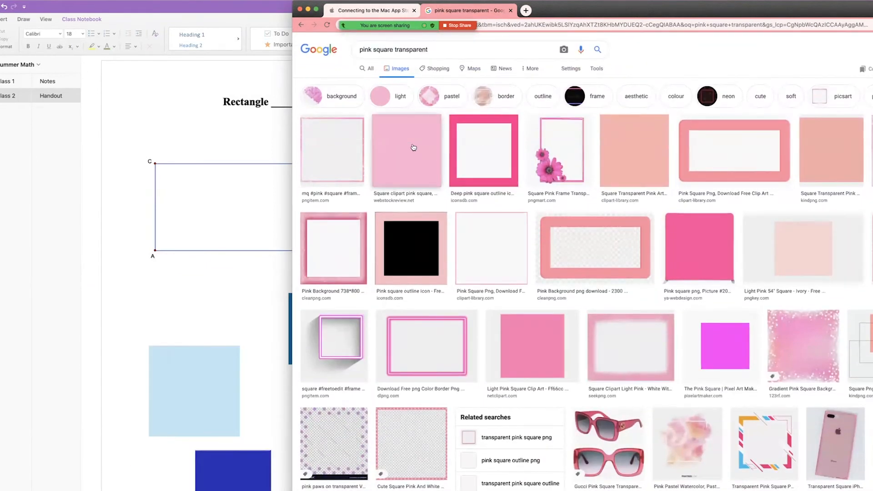
drag(413, 147, 173, 284)
drag(632, 153, 131, 377)
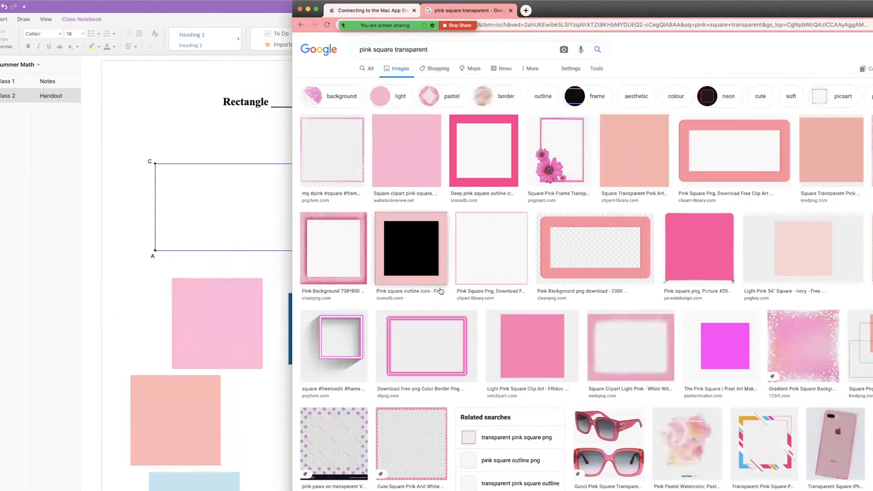
scroll(661, 225, down, 3)
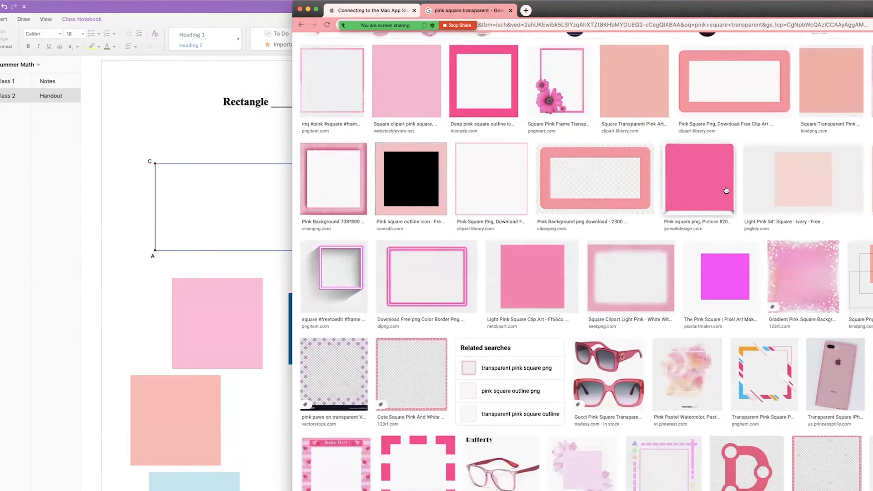
scroll(660, 224, down, 4)
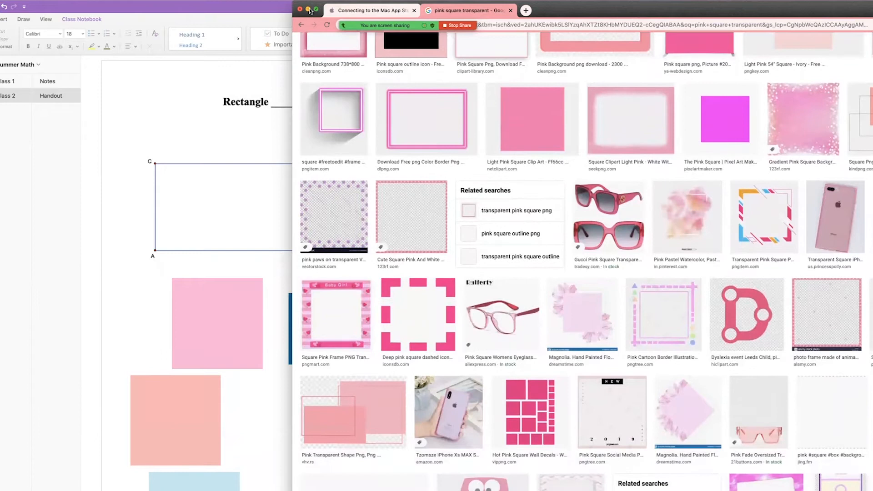
scroll(380, 47, up, 6)
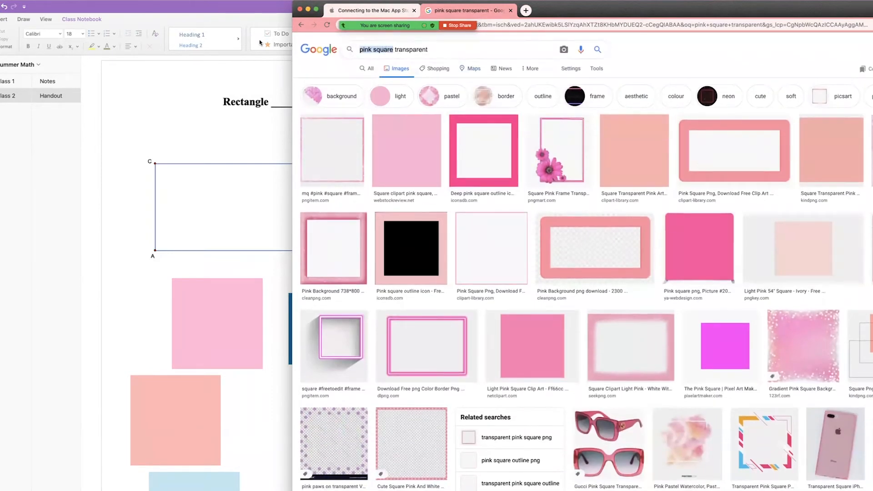
text(pre)
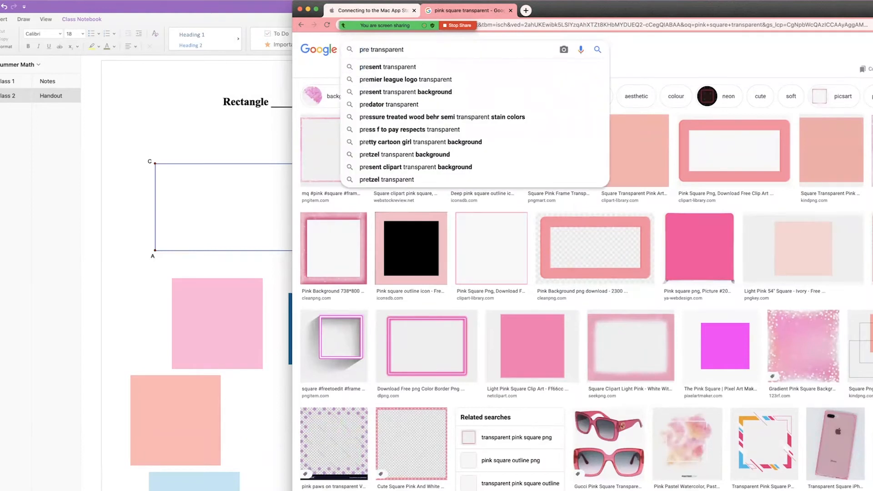
text(cise ruler)
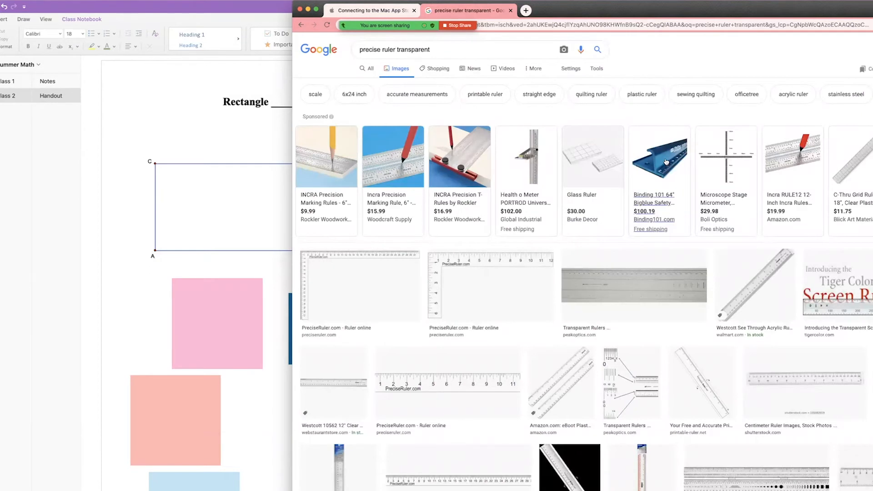
Place the PreciseRuler.com ruler picture on the handout, enlarge it, and move it above the rectangle.
scroll(665, 161, down, 3)
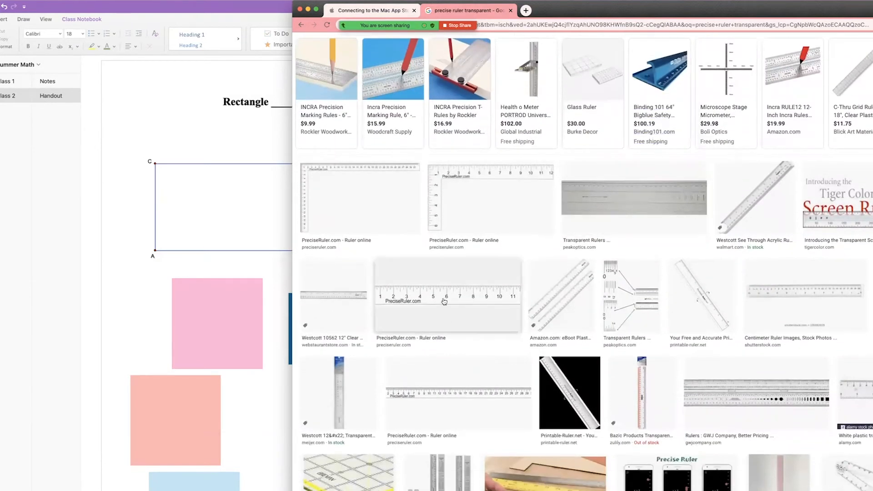
click(445, 300)
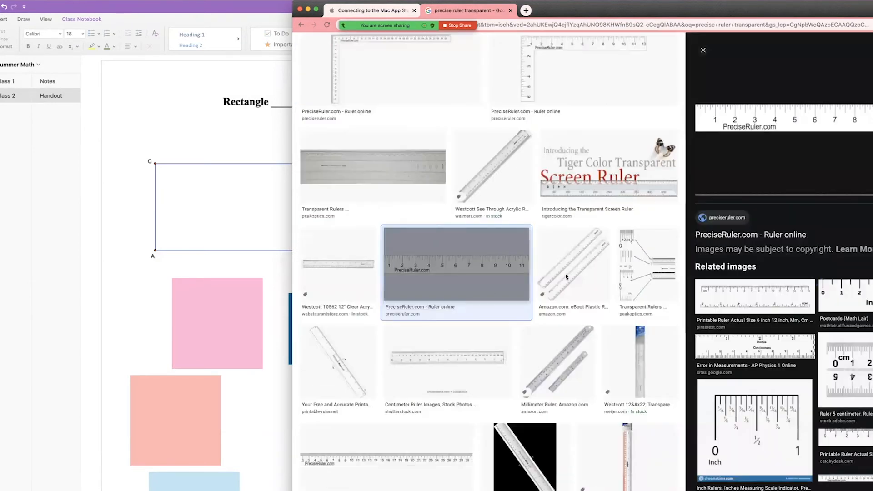
drag(769, 122, 219, 128)
click(255, 203)
click(322, 133)
drag(377, 143, 366, 192)
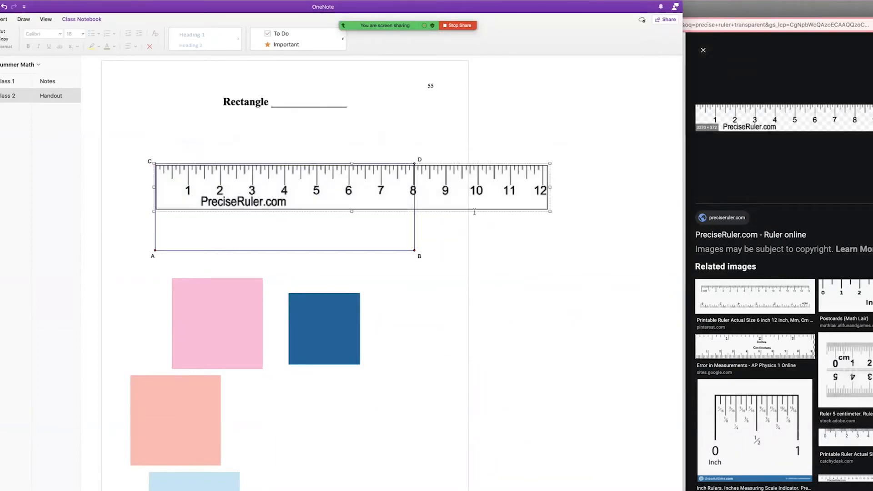
drag(551, 212, 683, 212)
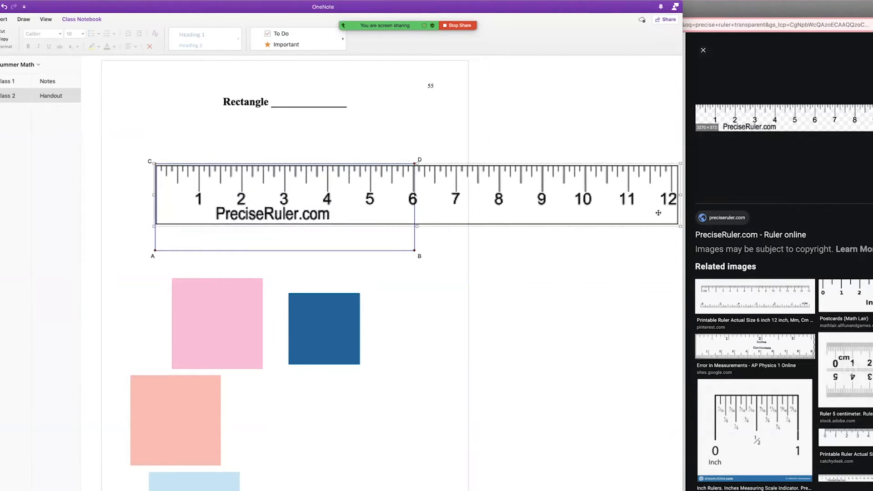
click(507, 242)
scroll(456, 195, up, 4)
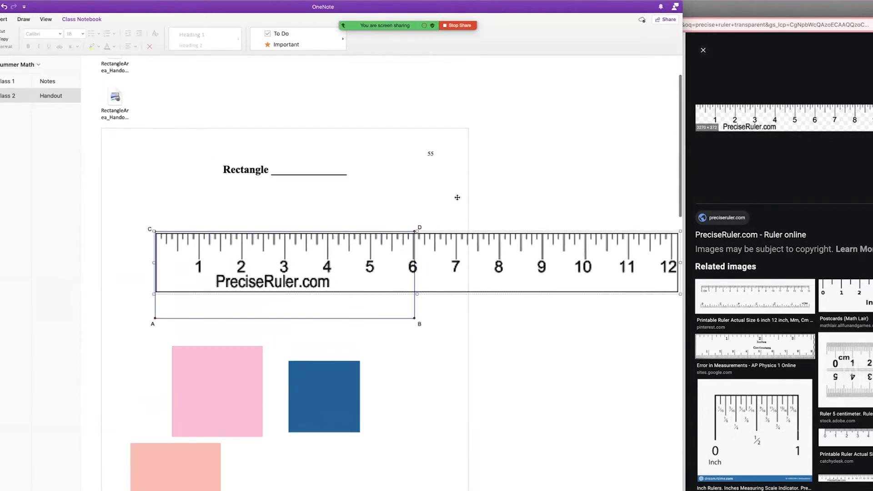
drag(459, 267, 448, 104)
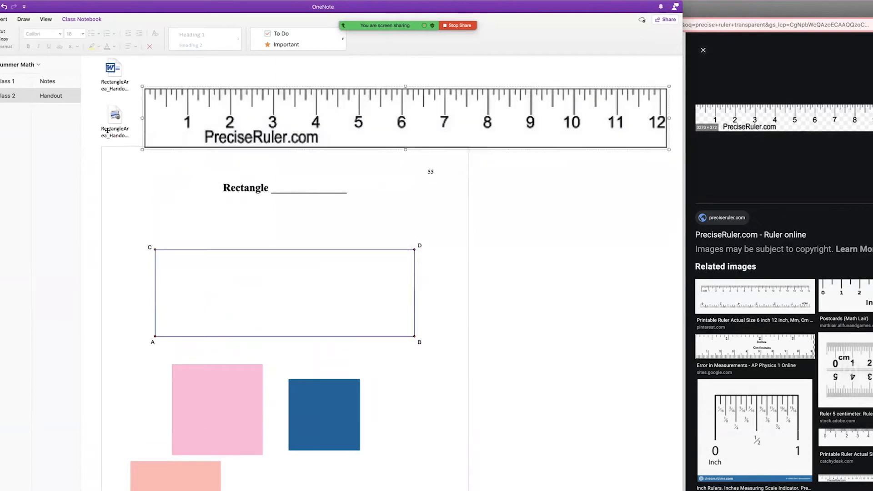
Delete one attached file icon and select the other.
scroll(114, 114, up, 2)
click(116, 157)
key(BackSpace)
click(119, 101)
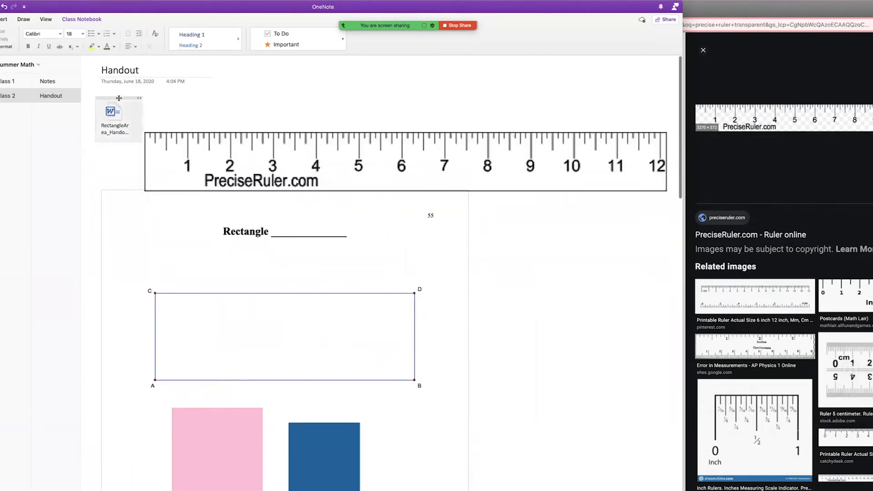
Delete the second file icon and move the blue square into the rectangle's corner at C.
key(BackSpace)
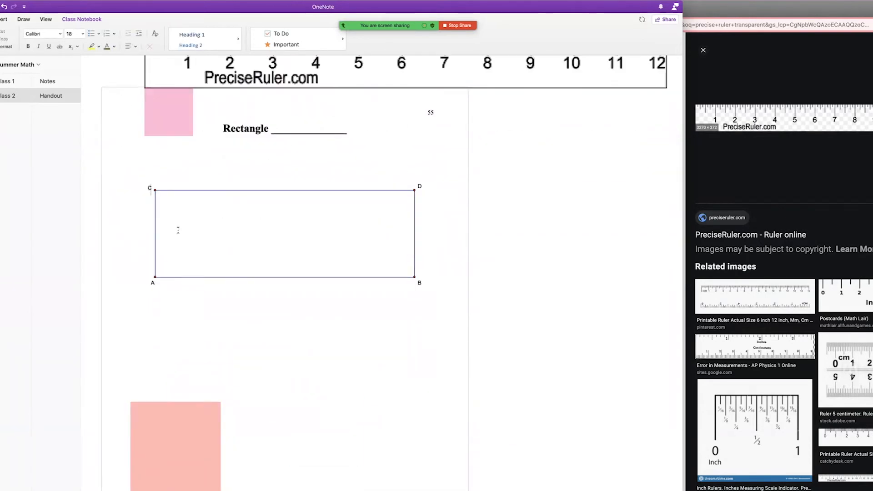
scroll(184, 234, down, 3)
drag(201, 423, 281, 164)
scroll(281, 164, up, 5)
drag(281, 370, 257, 111)
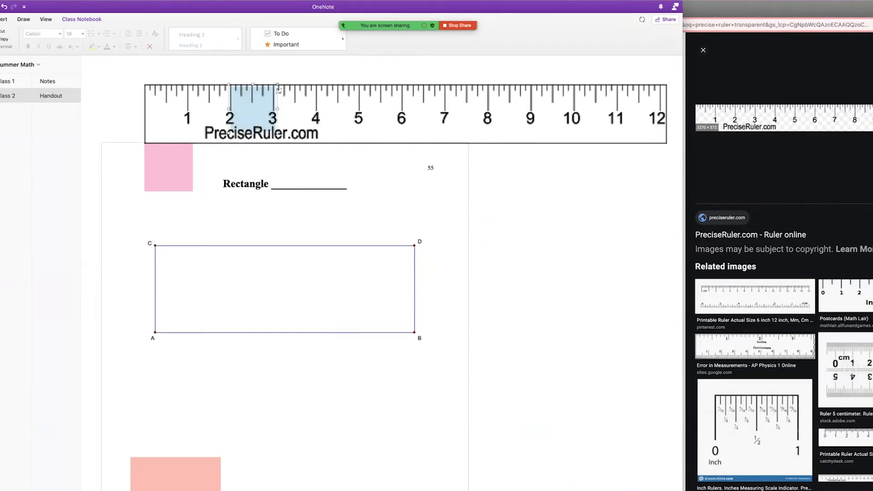
drag(248, 117, 168, 264)
Lay the salmon square over the ruler and shrink it to one inch wide.
drag(186, 483, 325, 137)
drag(355, 175, 260, 231)
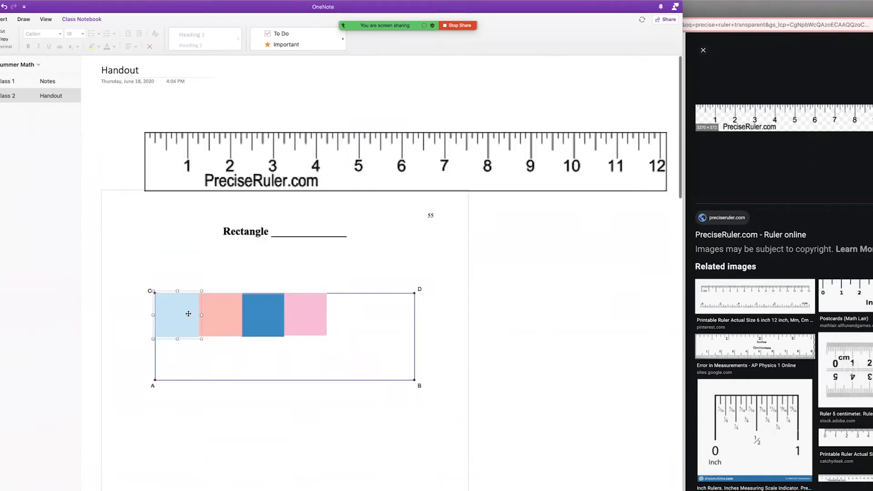
click(190, 418)
Paste light blue tile copies below the rectangle and move them into a pile.
key(ctrl+v)
click(264, 431)
key(ctrl+v)
key(ctrl+v)
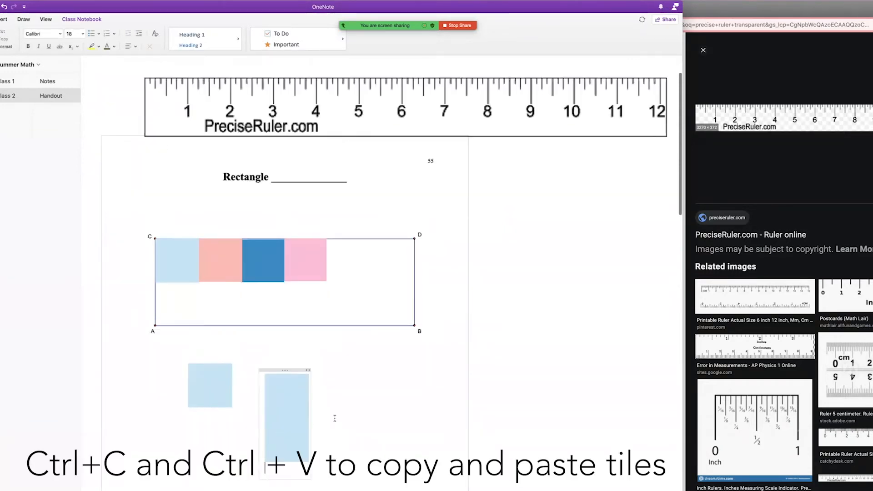
key(ctrl+z)
click(337, 436)
Paste three dark blue tile copies and drag them into the pile.
key(ctrl+v)
drag(359, 441, 209, 442)
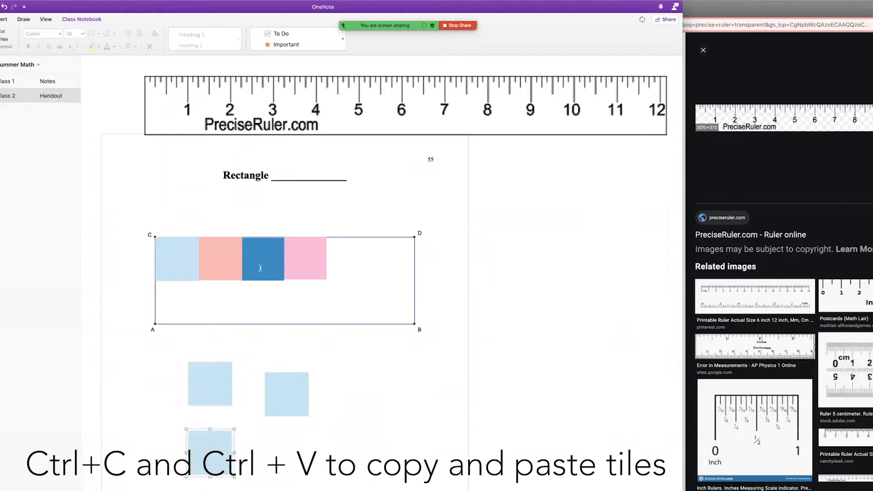
click(358, 163)
key(ctrl+v)
drag(379, 183, 261, 449)
click(509, 327)
key(ctrl+v)
drag(530, 346, 331, 394)
click(522, 374)
Copy the pink tile and place three pink copies beside the dark blue tiles.
key(ctrl+v)
drag(543, 394, 212, 490)
key(ctrl+c)
scroll(396, 296, down, 4)
click(395, 296)
key(ctrl+v)
drag(416, 317, 248, 310)
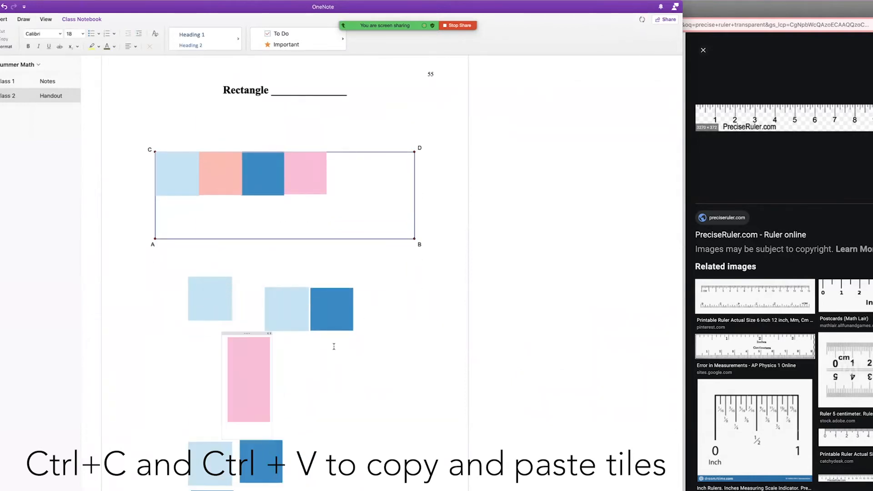
click(385, 326)
key(ctrl+v)
drag(414, 341, 384, 307)
click(406, 361)
key(ctrl+v)
drag(426, 378, 303, 367)
Paste three salmon tile copies into the lower pile and shift a salmon and pink tile.
click(447, 348)
key(ctrl+v)
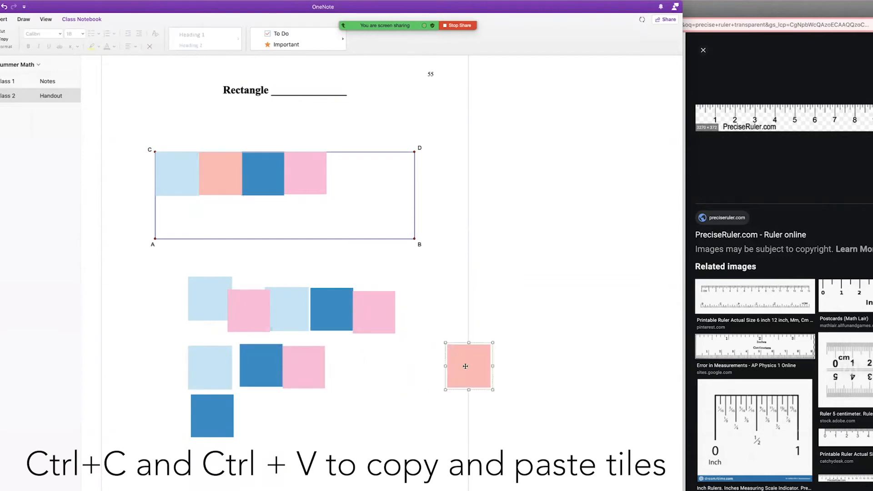
drag(465, 366, 346, 365)
click(472, 360)
key(ctrl+v)
drag(484, 378, 251, 413)
click(377, 409)
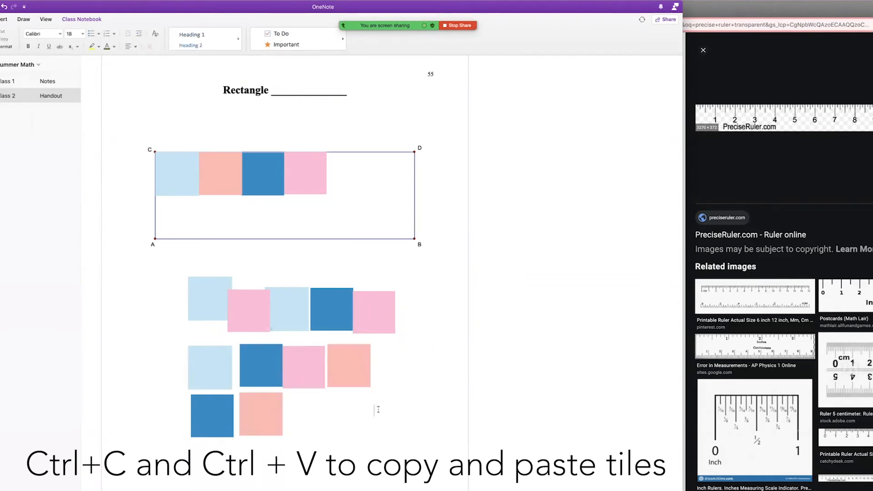
key(ctrl+v)
drag(221, 177, 425, 316)
drag(308, 170, 346, 405)
click(265, 179)
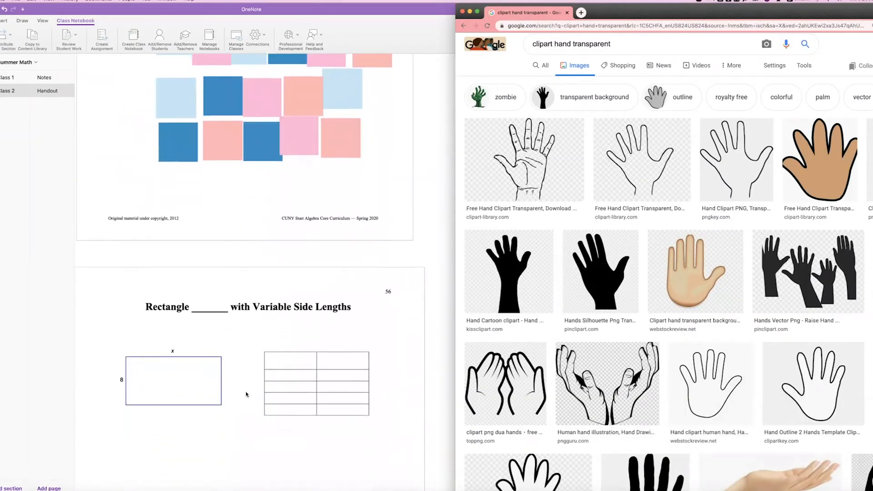
Drag the tan hand clipart from Google Images onto the OneNote Handout page.
scroll(245, 391, down, 5)
scroll(245, 394, up, 5)
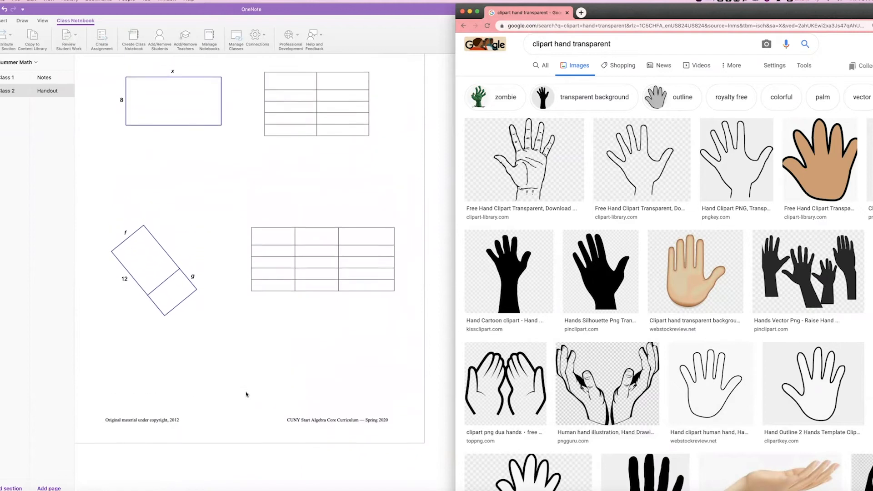
click(151, 295)
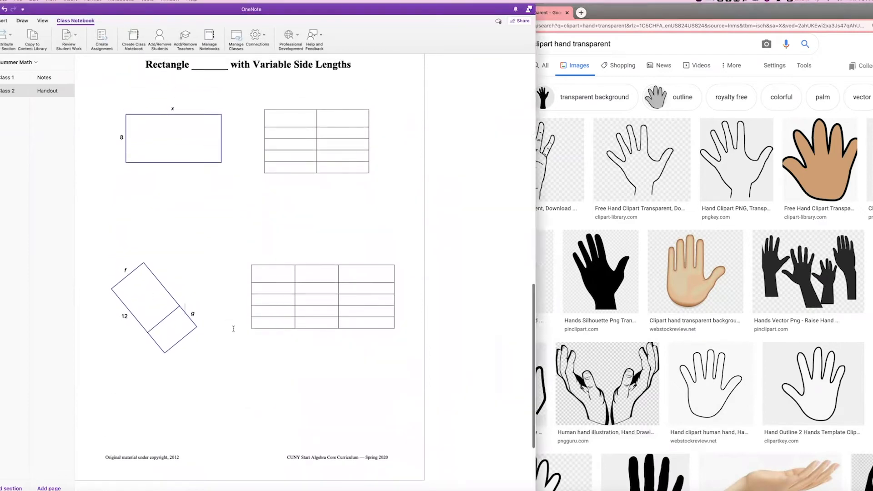
scroll(233, 329, down, 1)
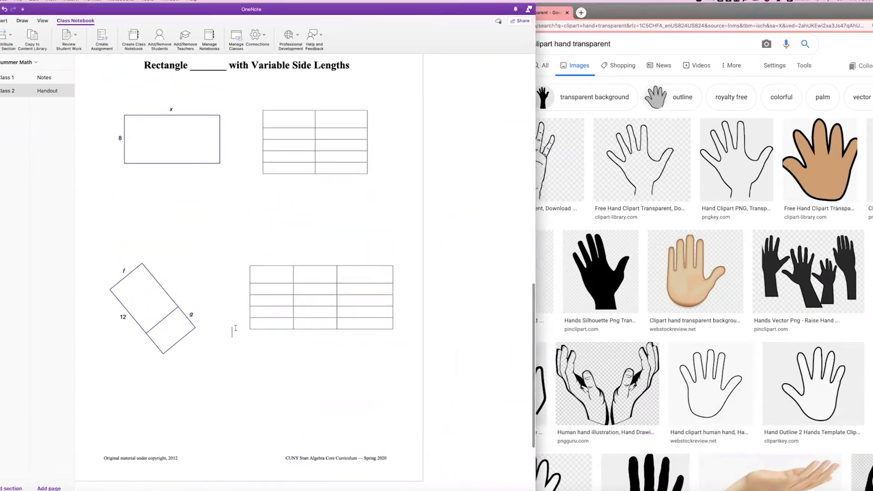
scroll(681, 79, down, 1)
click(679, 70)
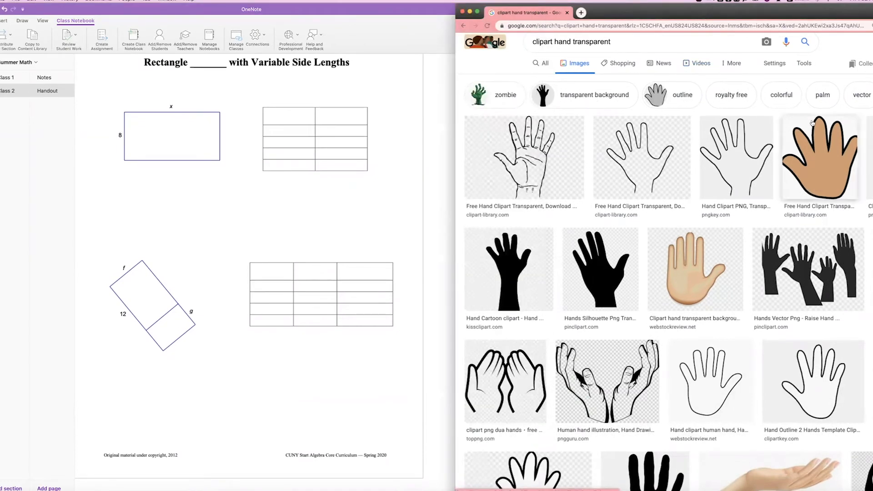
scroll(813, 122, up, 1)
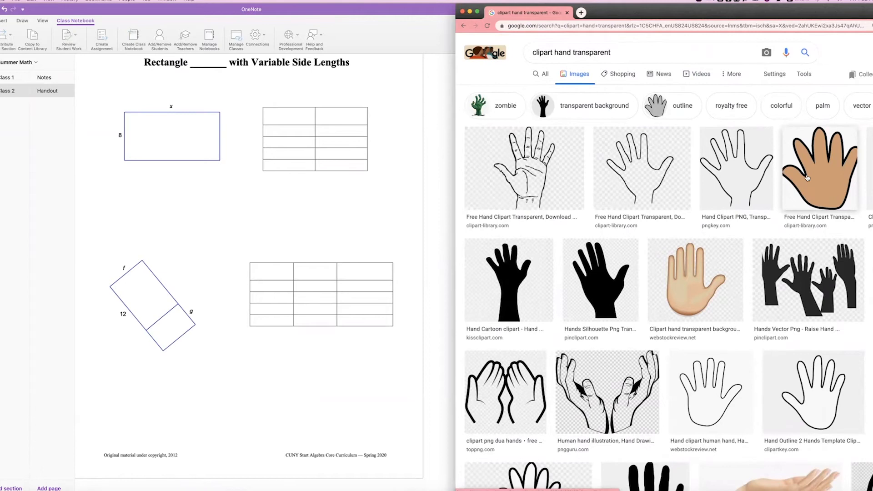
click(810, 180)
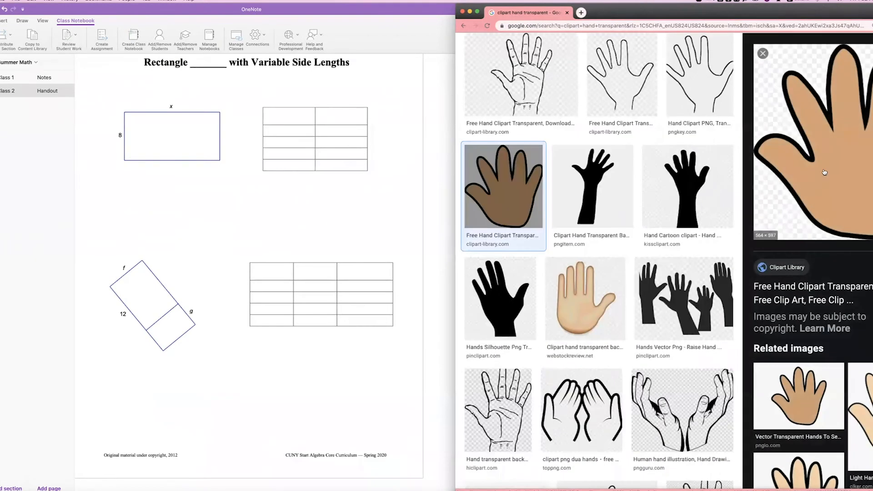
drag(809, 150, 294, 373)
Shrink the hand image and set it at the rotated rectangle's lower corner.
click(294, 373)
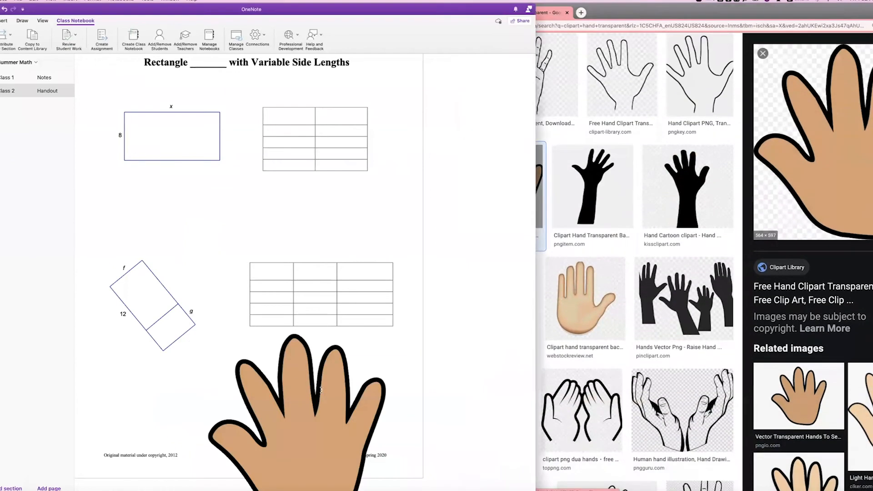
drag(329, 401, 291, 298)
drag(349, 230, 214, 373)
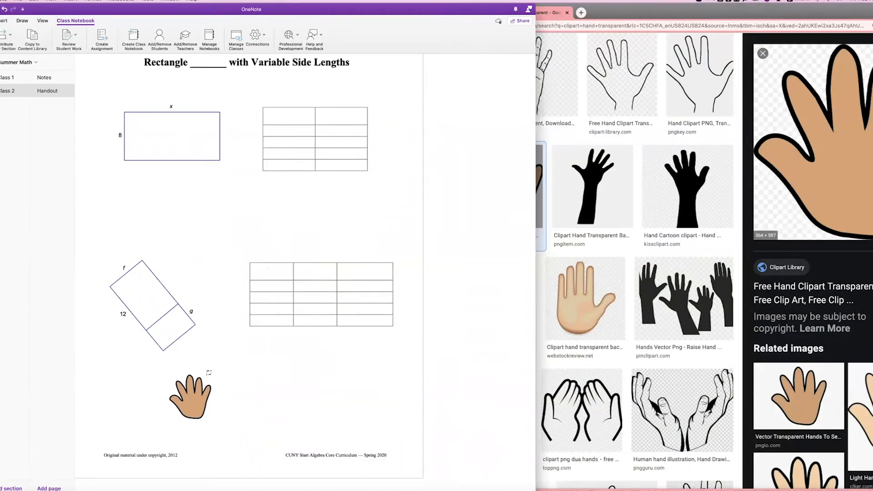
drag(196, 404, 152, 300)
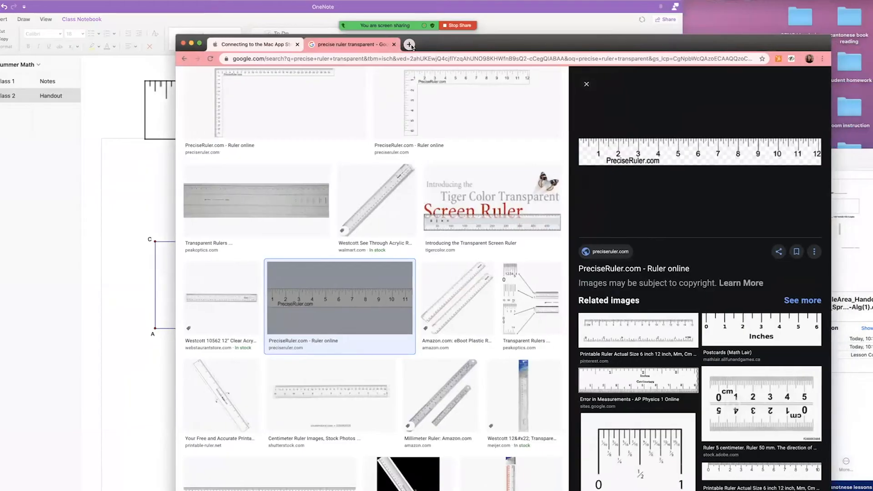
click(409, 45)
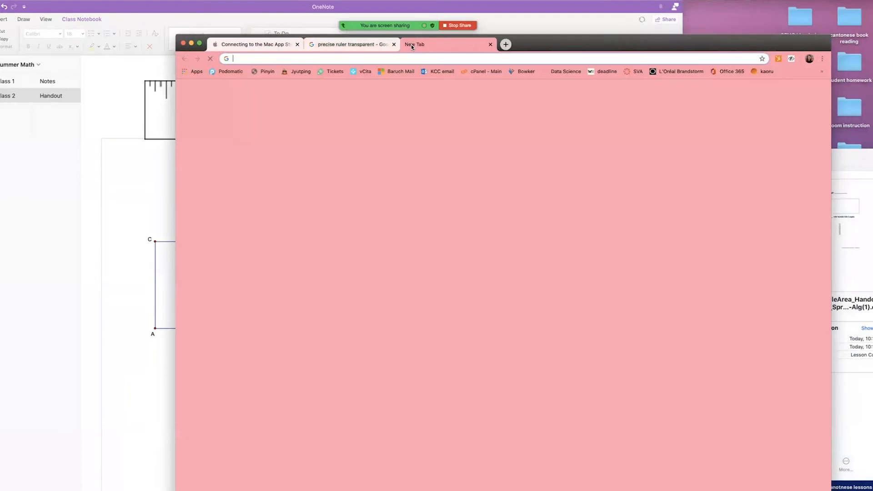
Search 'cuny 365' and open CUNY's Microsoft Office 365 for Education page.
text(cuny)
key(Return)
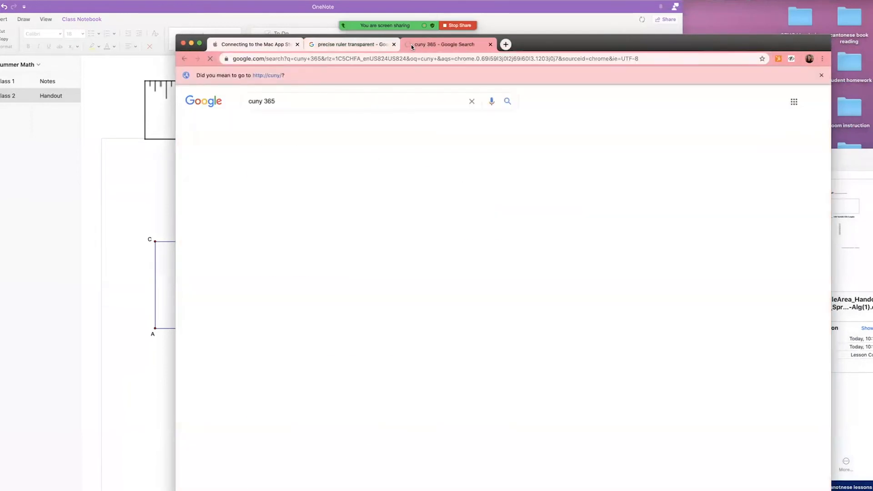
key(super+equal)
key(super+equal)
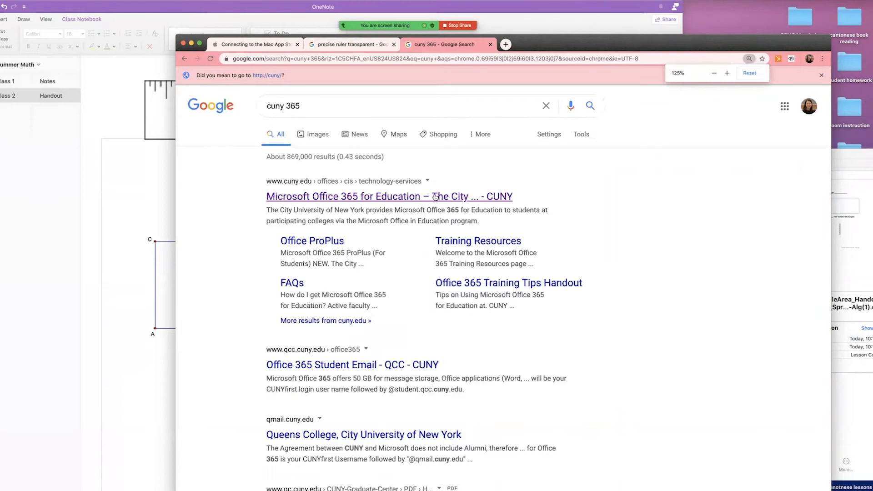
click(435, 196)
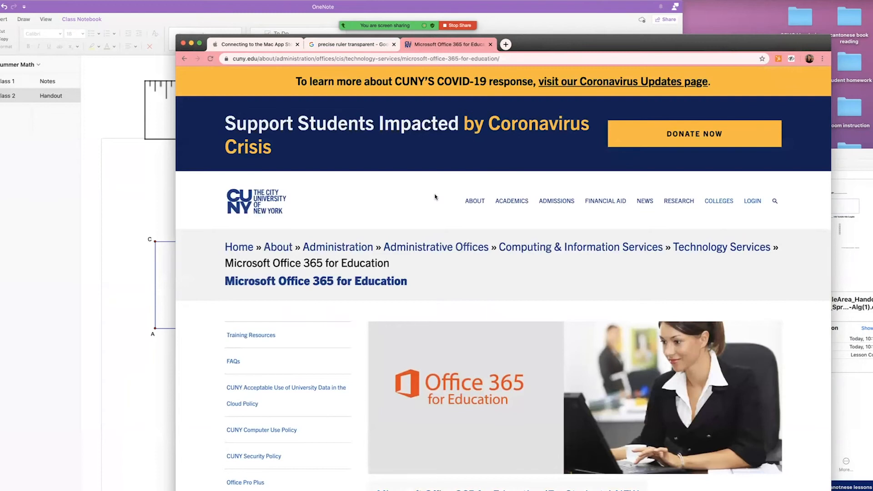
Log into Office 365 and open the Class Notebook app in a new tab.
scroll(436, 197, down, 5)
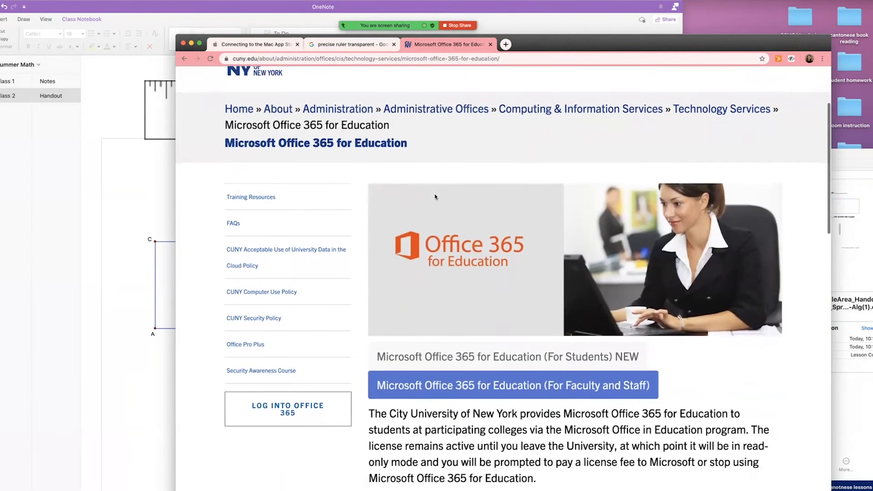
click(316, 394)
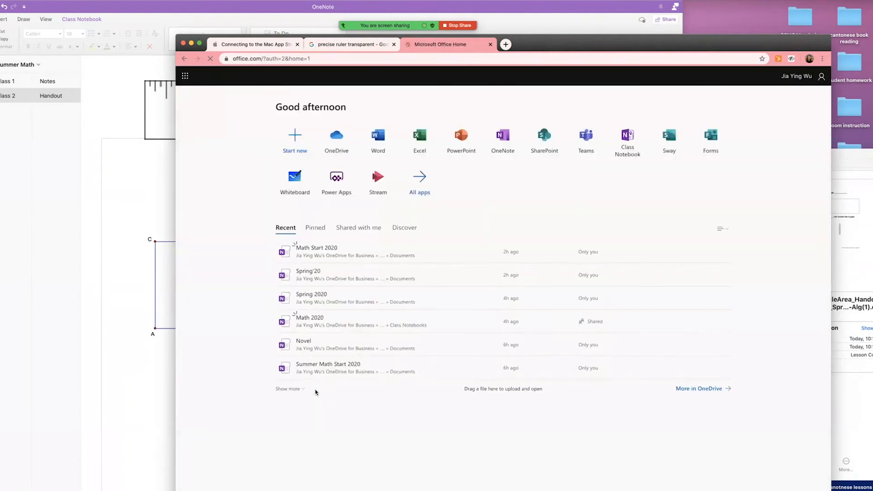
click(646, 117)
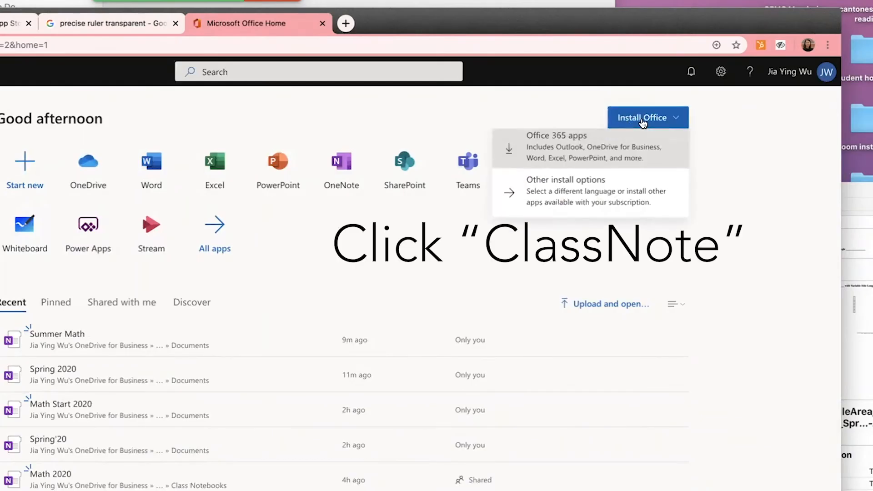
click(746, 199)
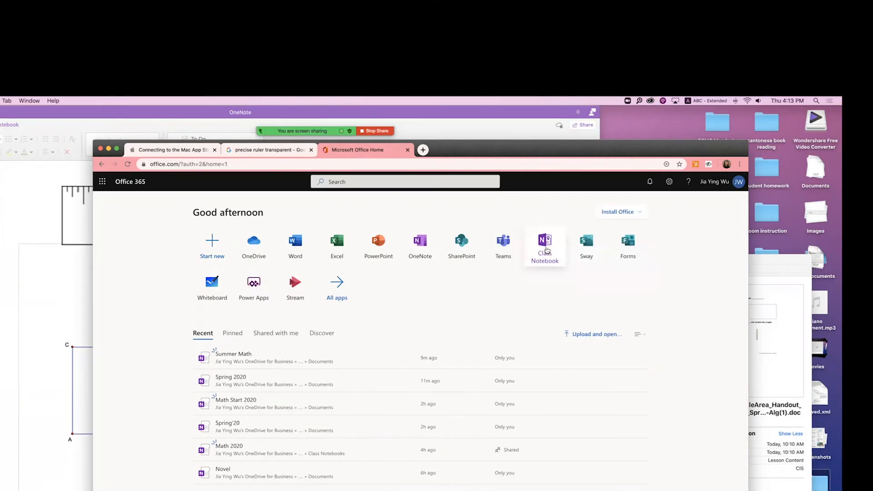
click(547, 250)
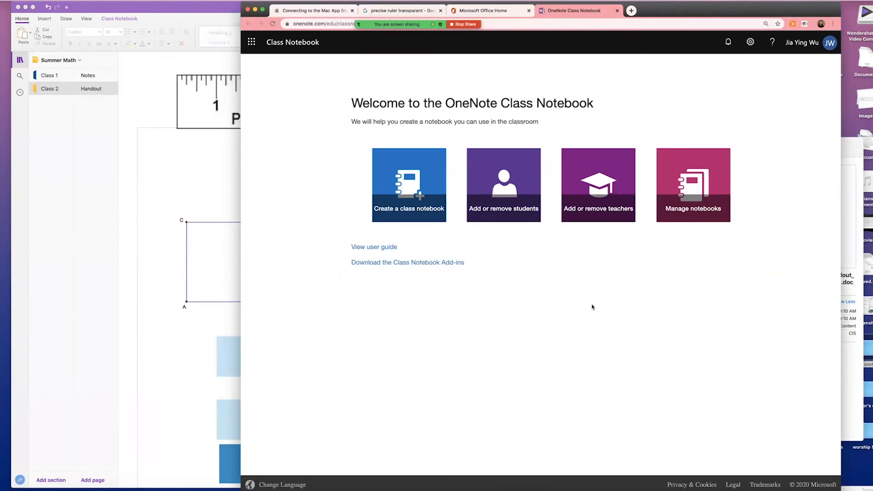
Start a new class notebook named 'Summer Math'.
click(425, 191)
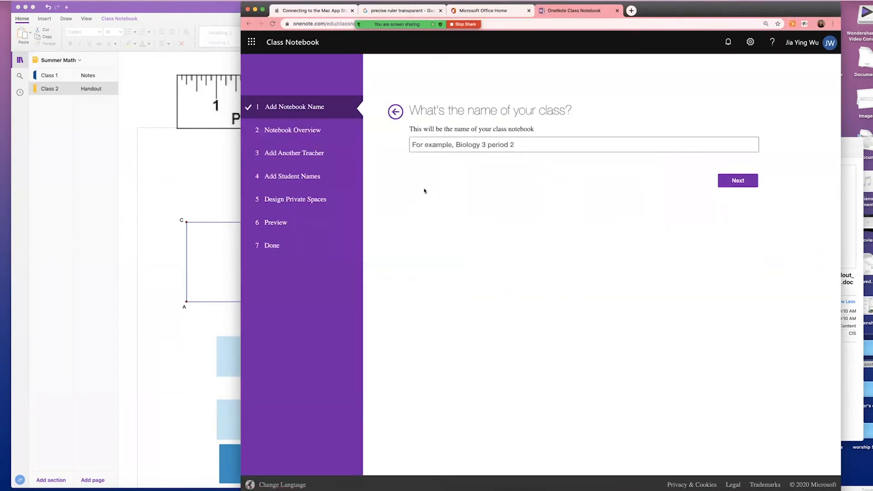
click(451, 145)
text(summer)
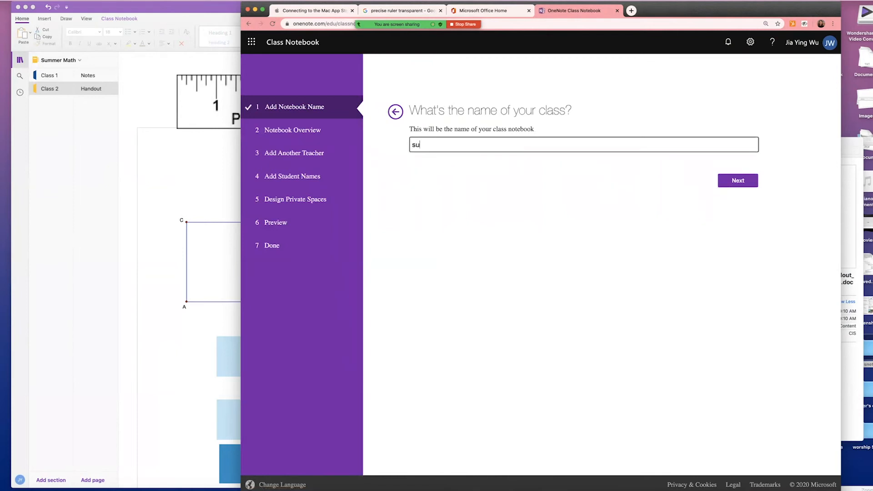
key(BackSpace)
key(BackSpace)
key(BackSpace)
key(BackSpace)
key(BackSpace)
key(BackSpace)
text(Summer Math)
click(737, 181)
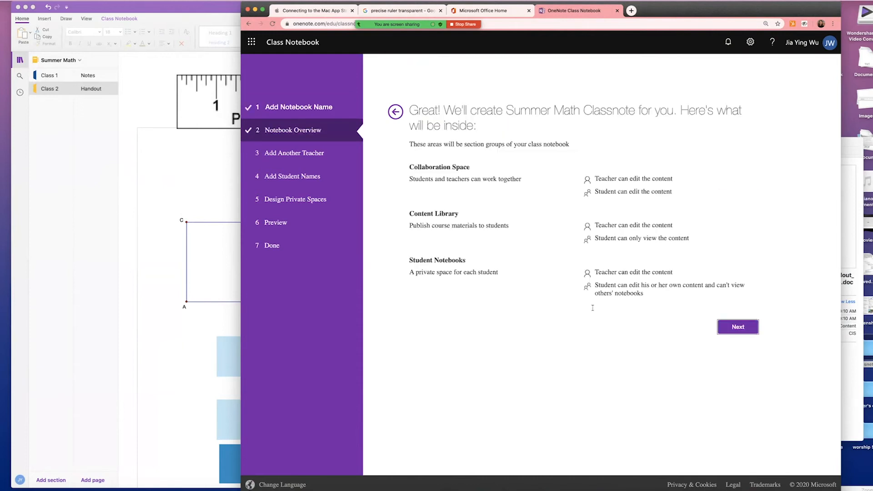
Continue past the notebook overview and skip adding another teacher.
click(735, 327)
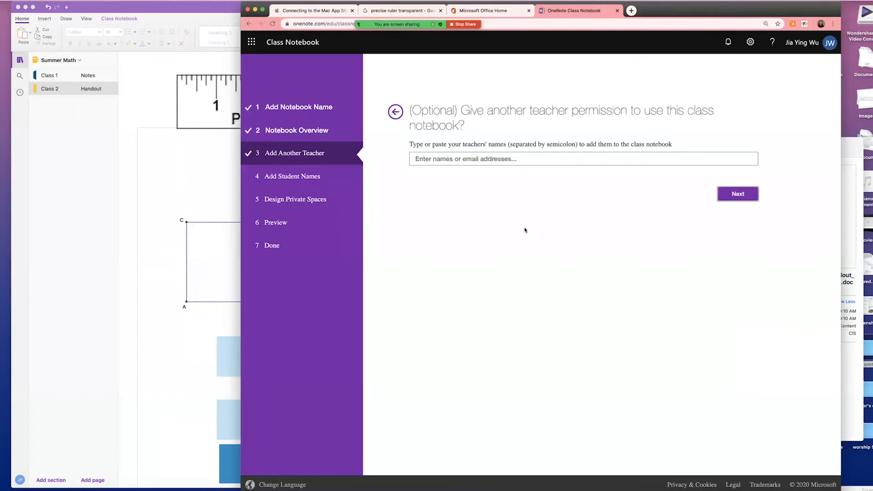
drag(418, 105, 620, 111)
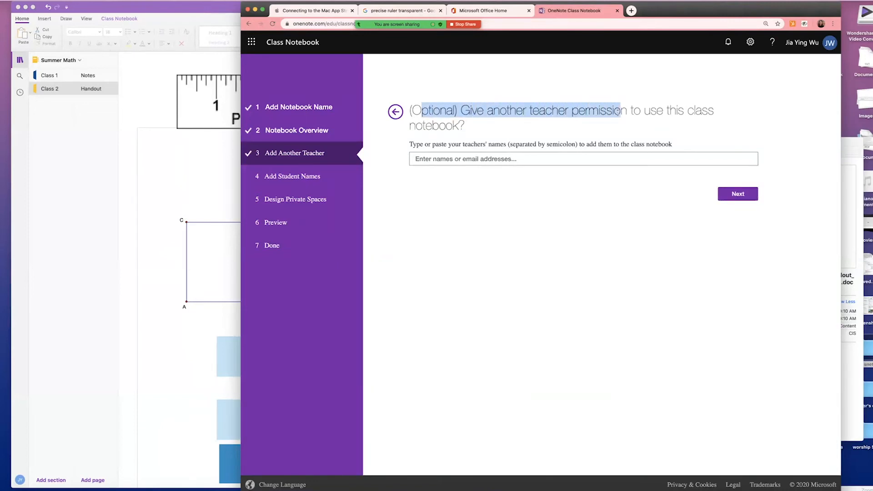
click(566, 190)
click(742, 196)
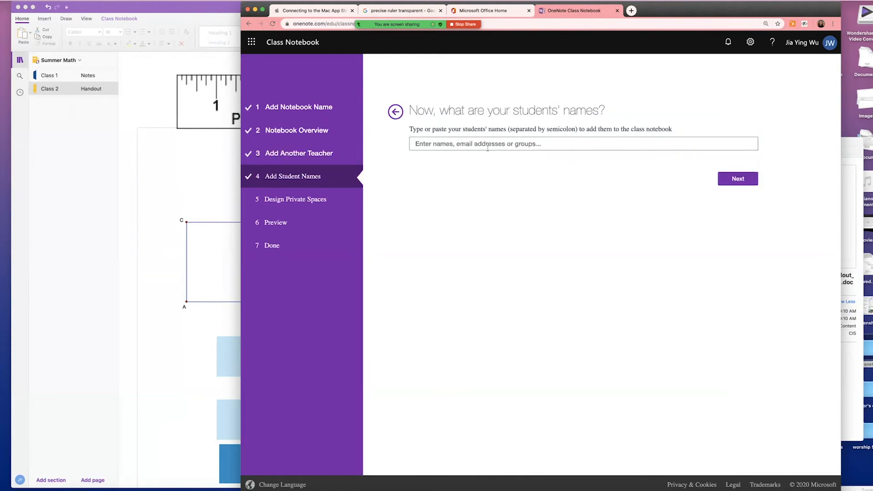
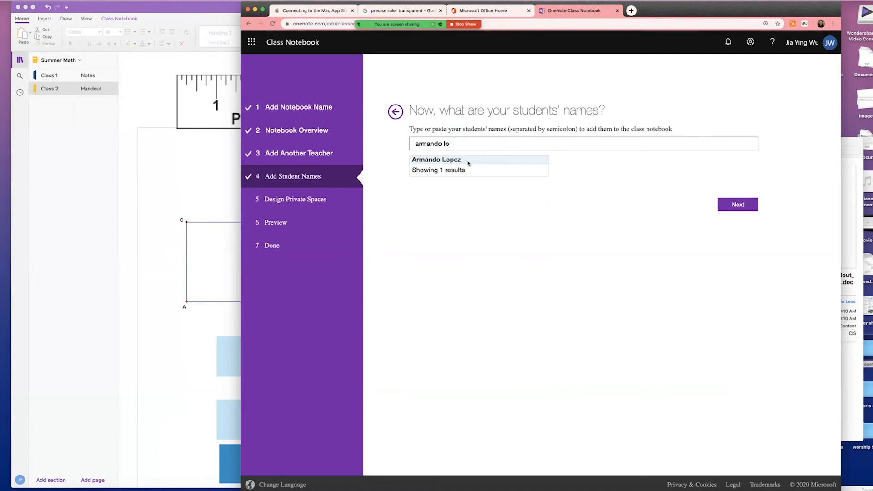
Add the three students by picking each name from the suggestions, then continue to the private-space step.
click(468, 164)
text(esti)
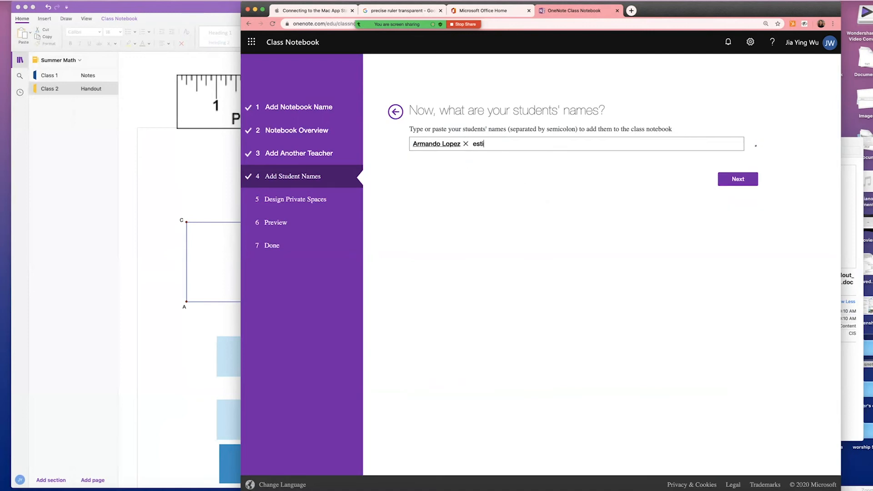
text(al)
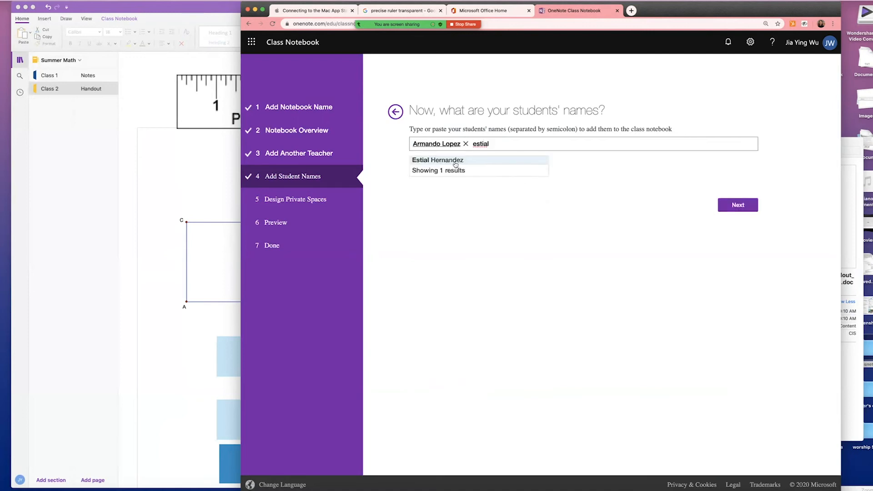
click(456, 164)
text(yvrose)
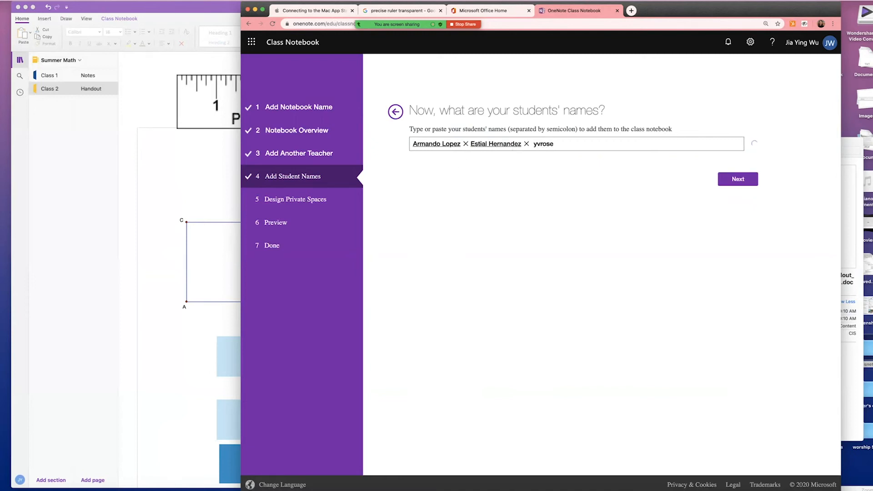
click(457, 170)
click(753, 181)
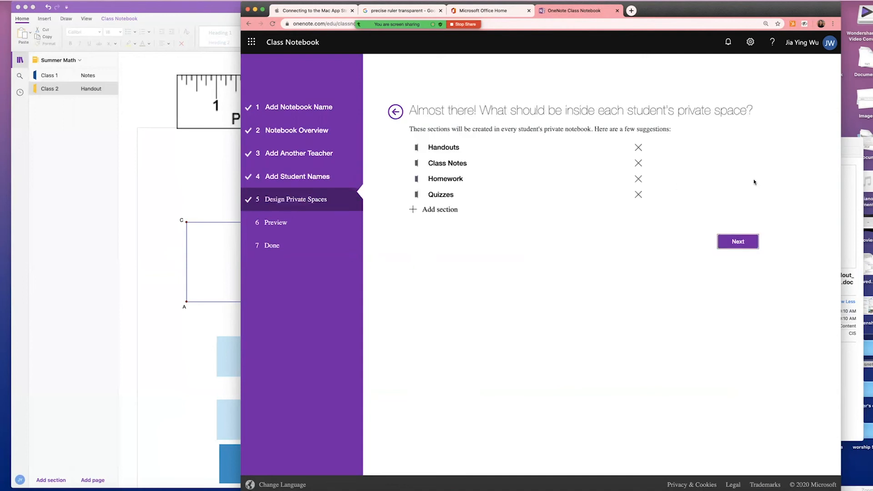
Add a 'Customized' section to each student's private space.
click(428, 210)
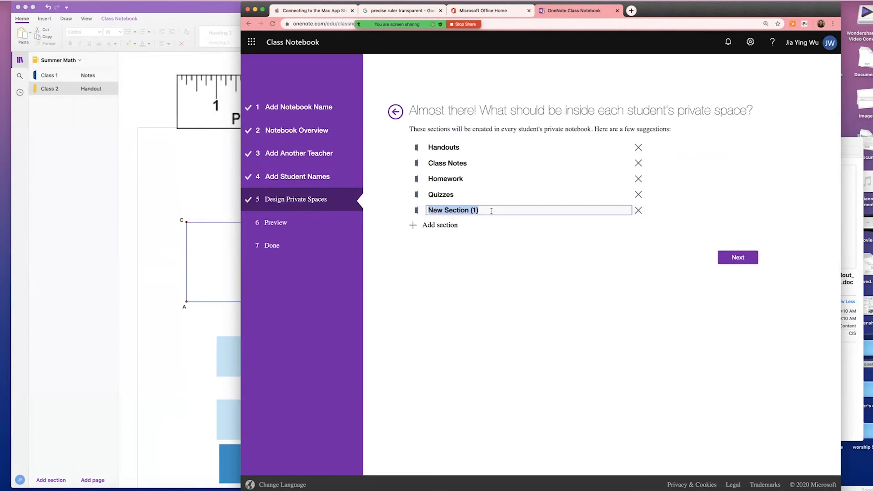
text(Customized)
click(593, 285)
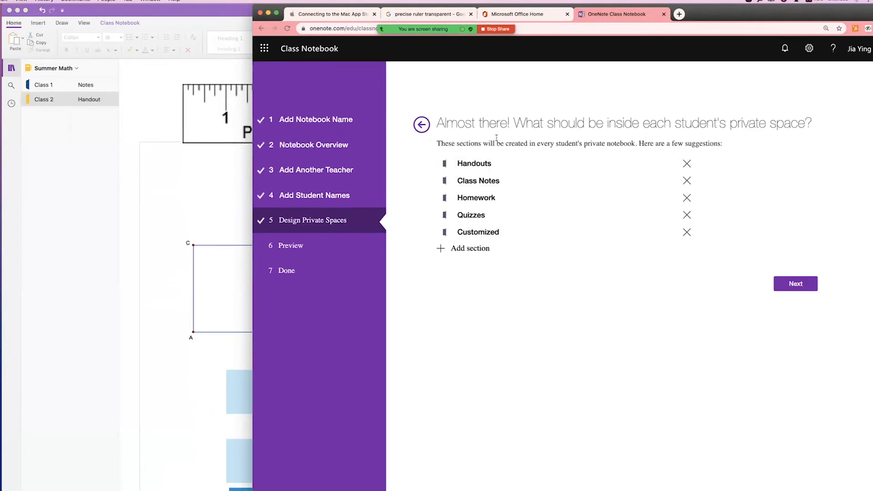
Keep the Handouts section name, create the Summer Math Classnote notebook, and download the Class Notebook add-in.
click(477, 165)
click(638, 297)
click(795, 284)
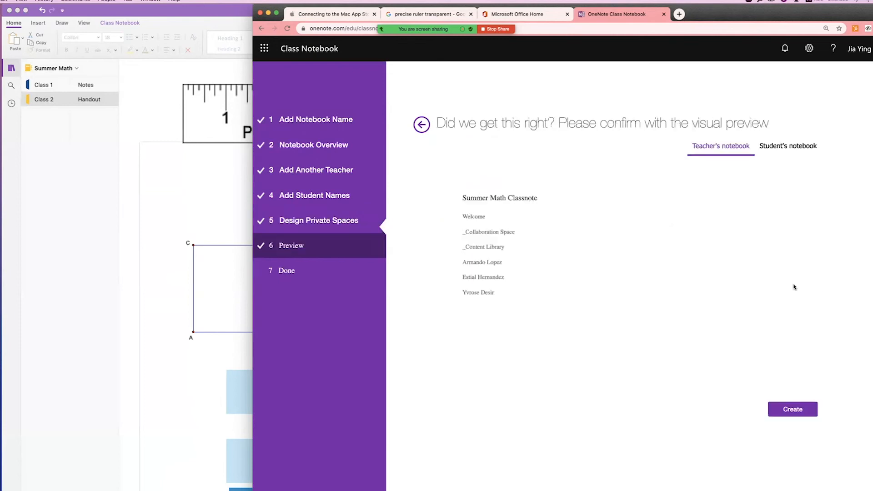
click(790, 410)
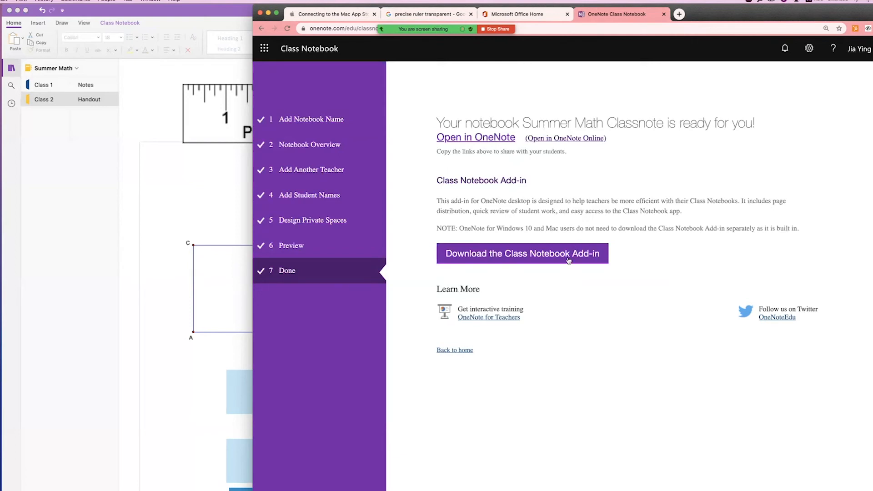
click(568, 259)
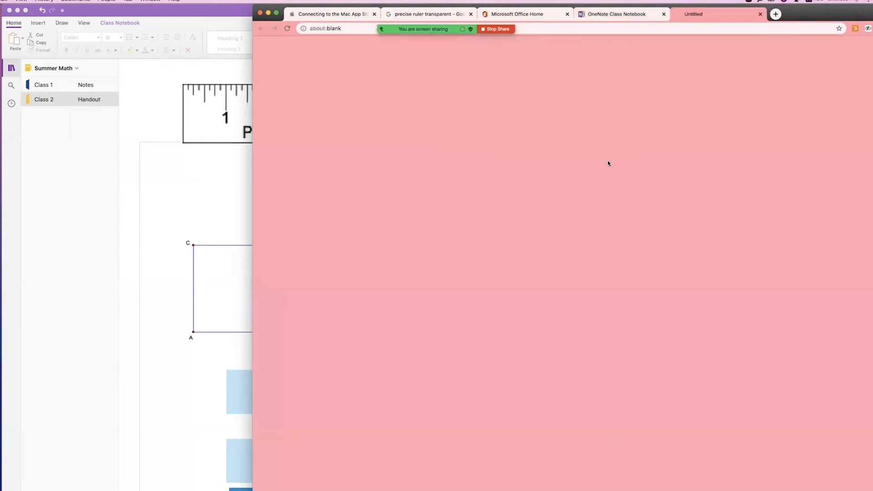
Open the Summer Math Classnote 'Open in OneNote' link in a new tab and allow launching Microsoft OneNote.
click(605, 15)
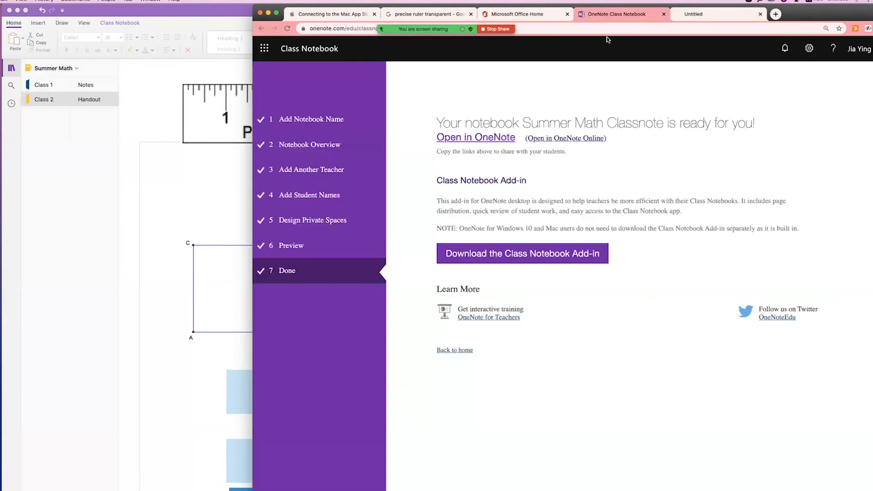
right_click(495, 140)
click(529, 142)
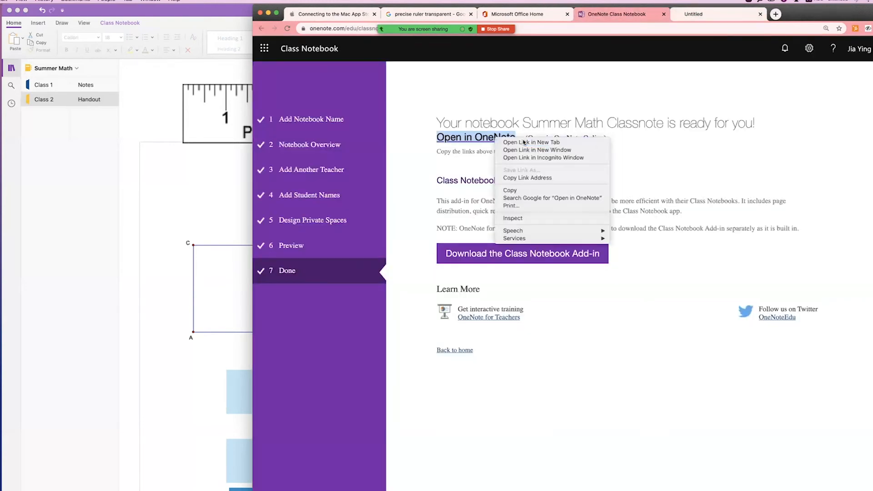
click(808, 15)
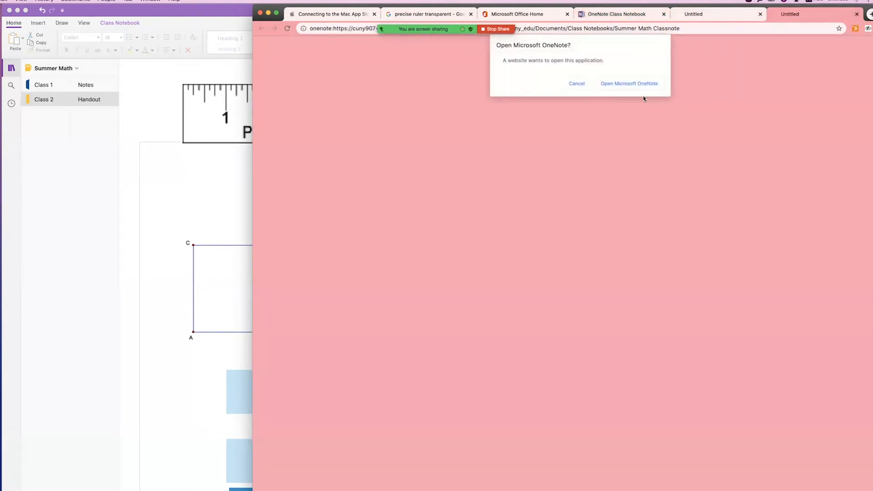
click(632, 84)
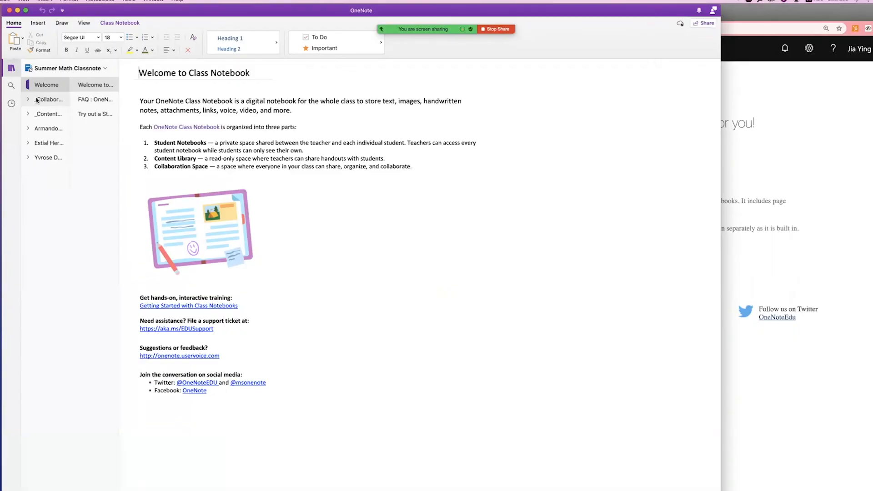
Delete the _Collaboration Space section group and switch to the Summer Math notebook.
right_click(164, 172)
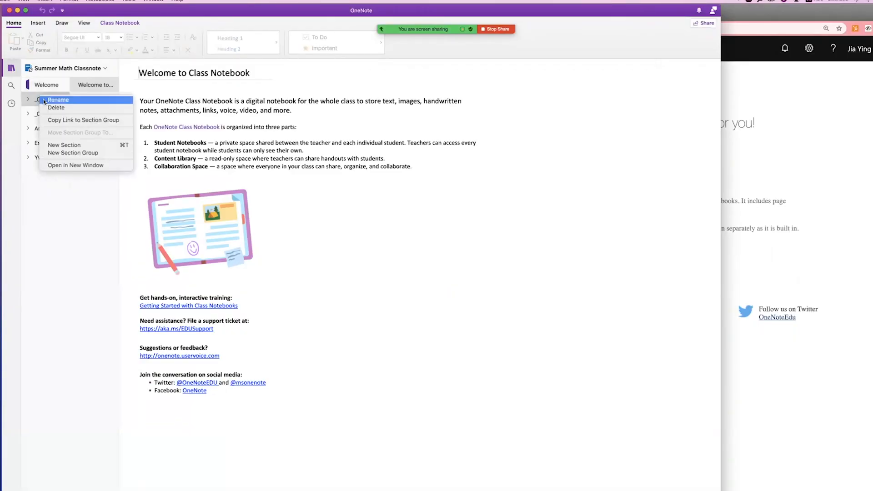
click(53, 108)
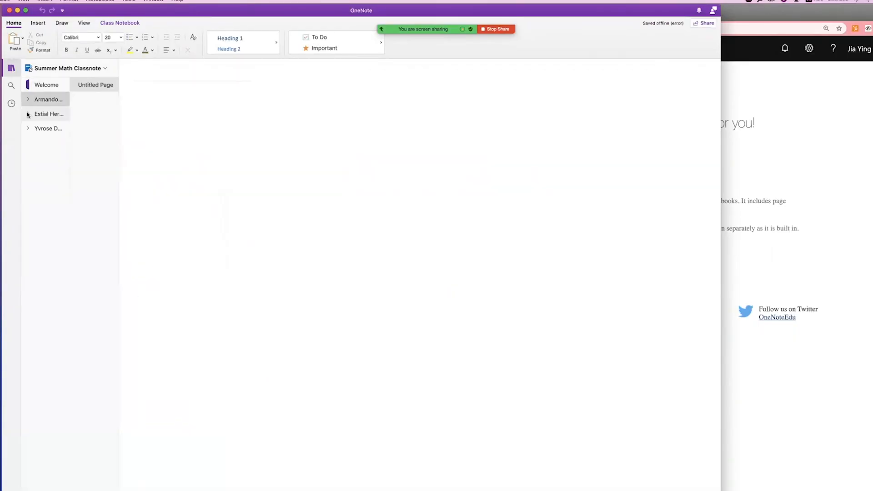
click(49, 69)
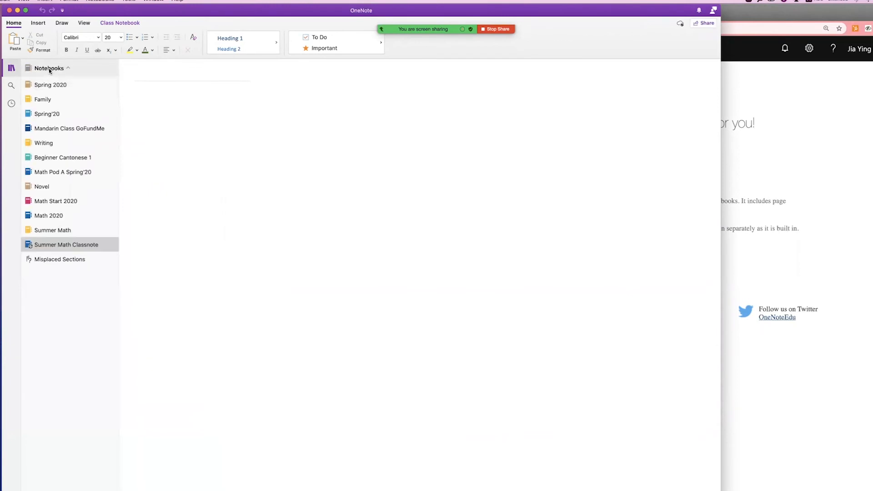
click(67, 230)
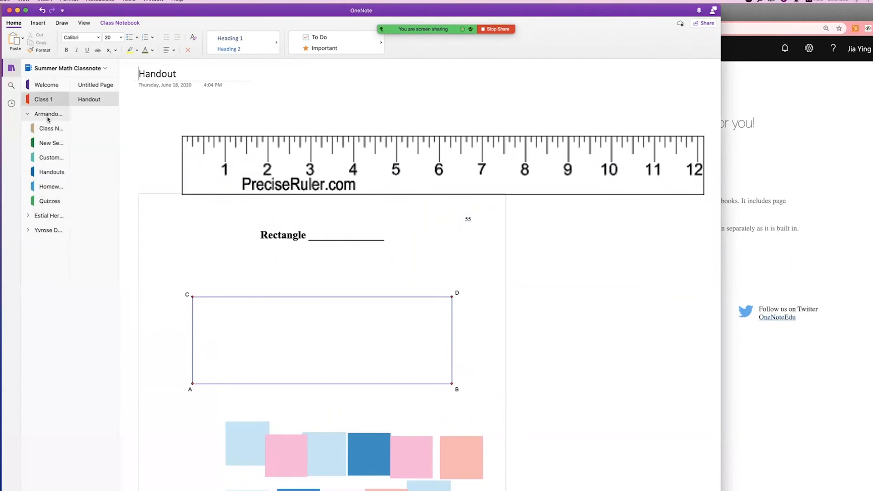
Expand each of the three students' Class Notes sections and open the Class 1 Handout page.
click(50, 130)
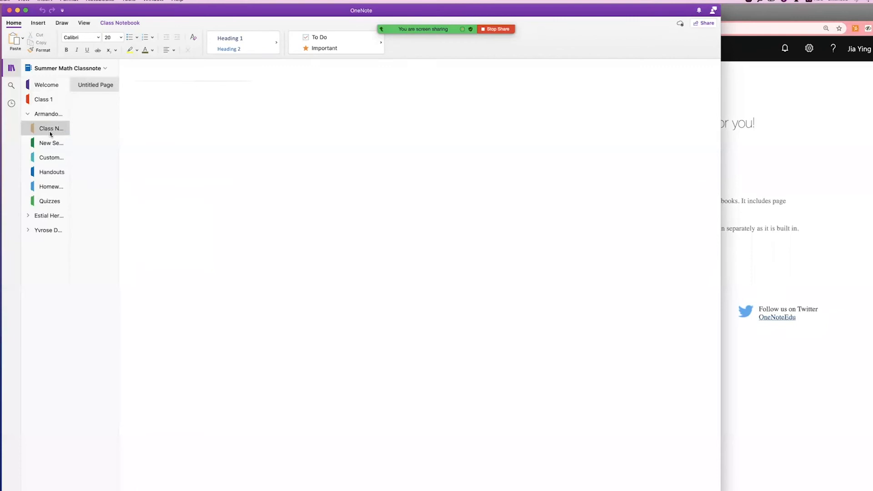
click(45, 216)
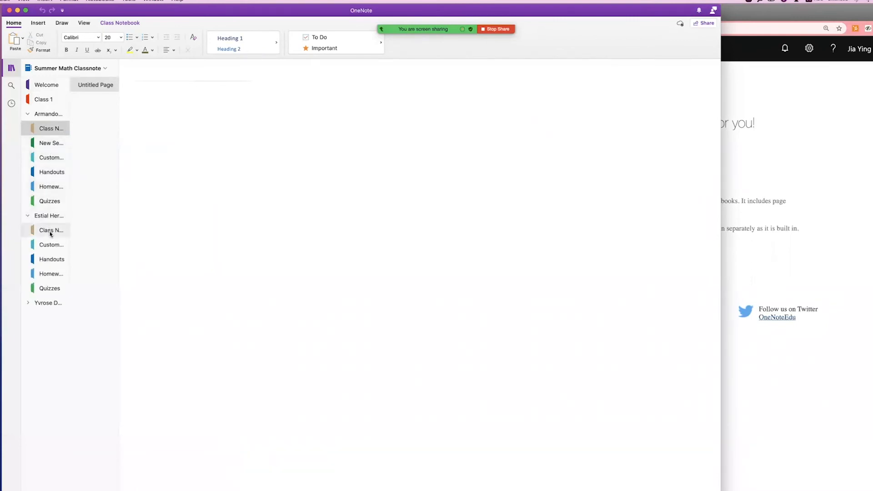
click(51, 233)
click(52, 303)
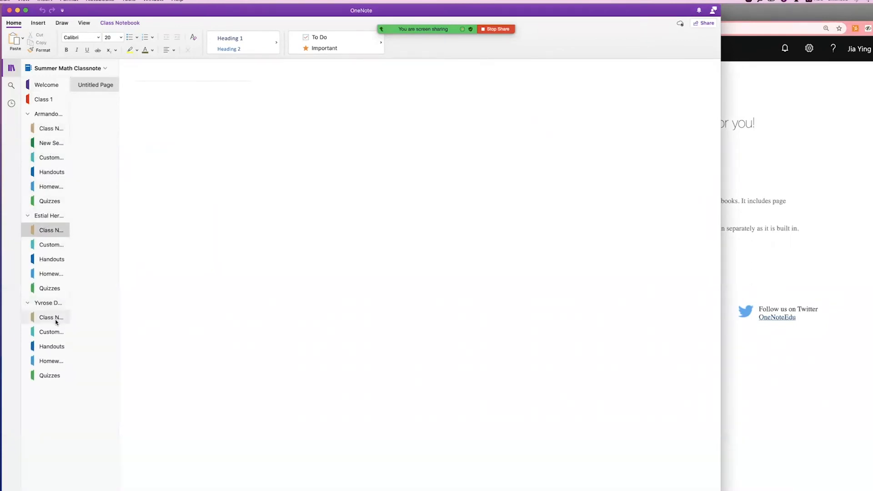
click(55, 320)
click(46, 100)
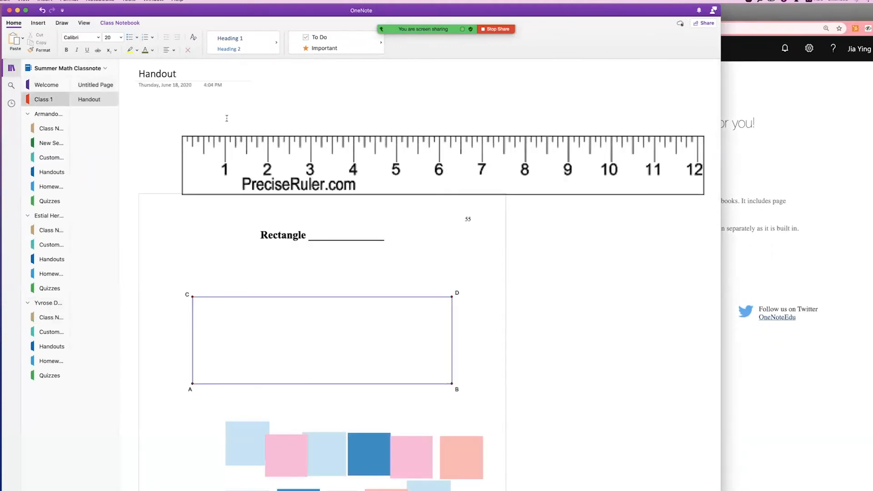
click(114, 23)
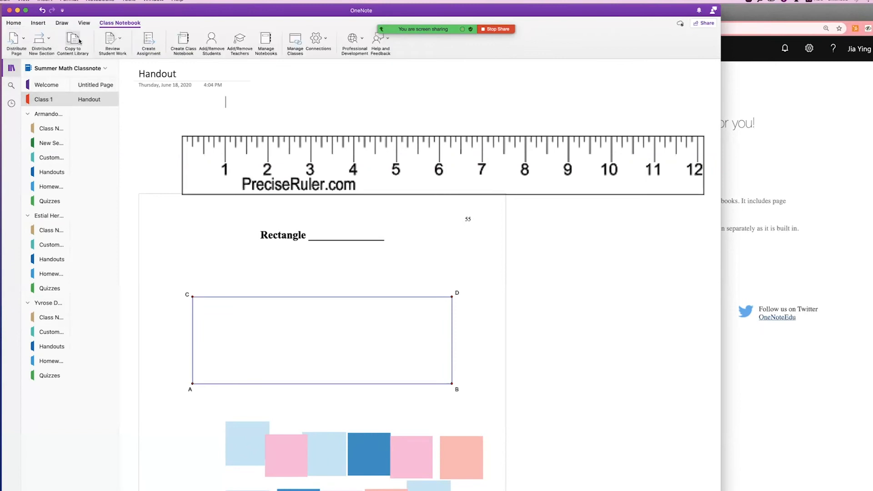
Send the Handout via Individual Distribution to all three students' Class Notes, then open the second student's section.
click(19, 41)
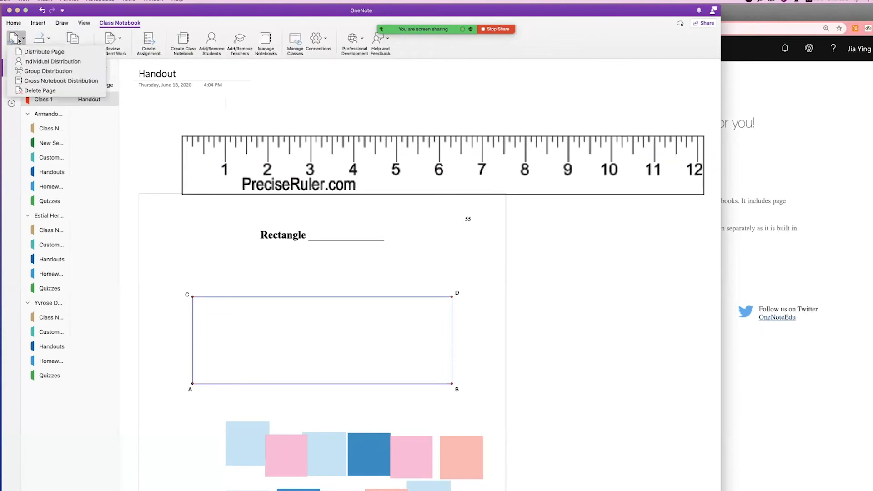
click(57, 65)
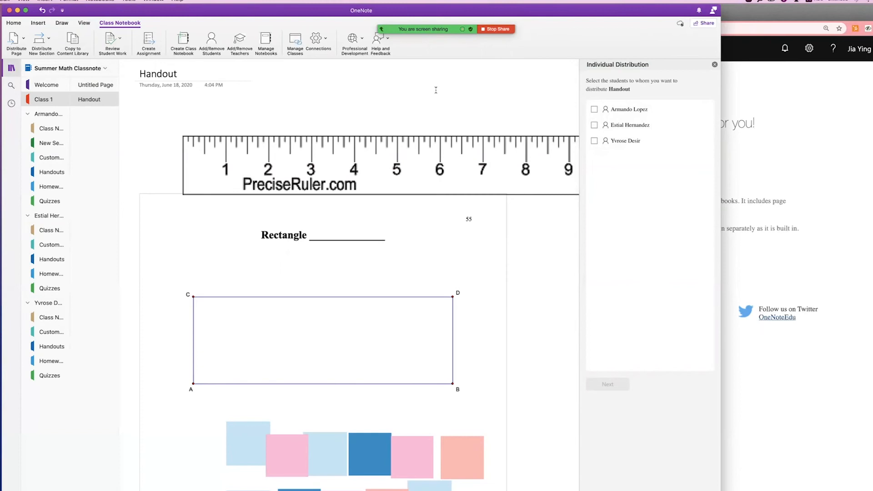
click(595, 109)
click(595, 125)
click(595, 141)
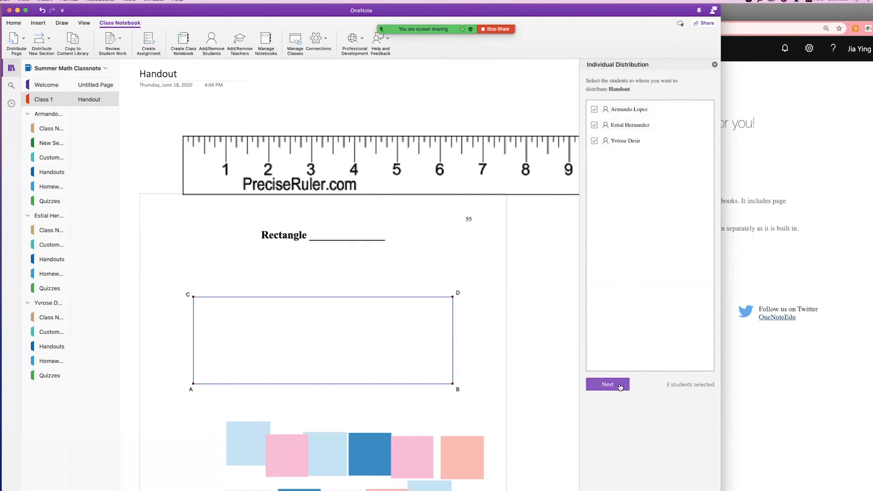
click(620, 387)
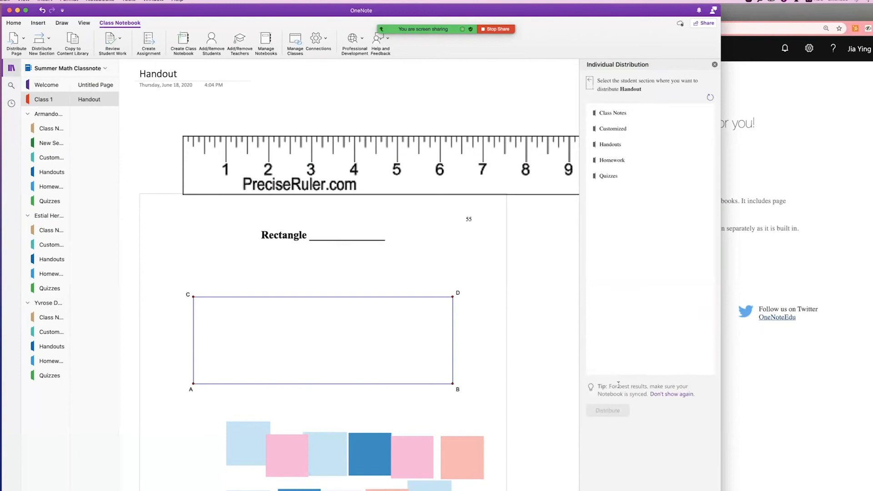
click(619, 114)
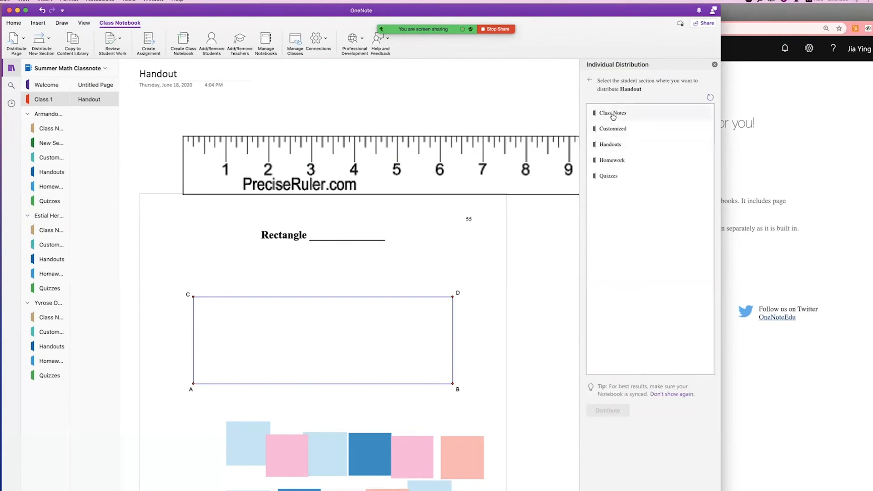
click(621, 411)
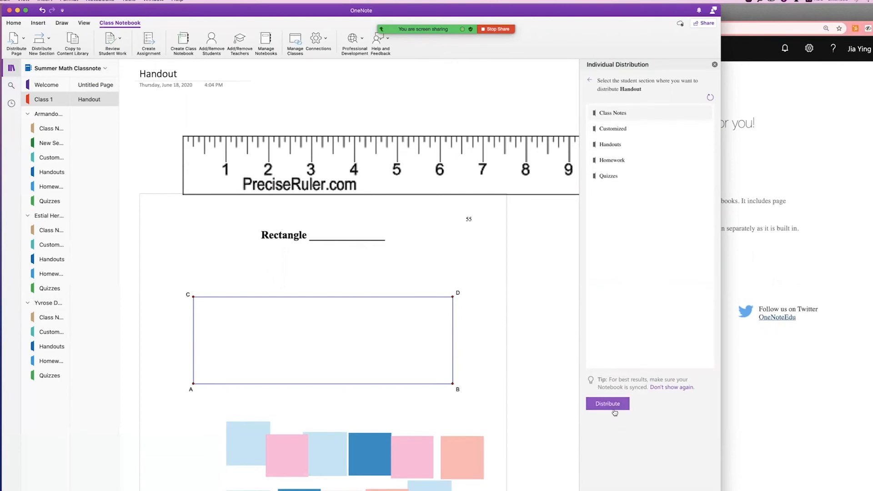
click(51, 232)
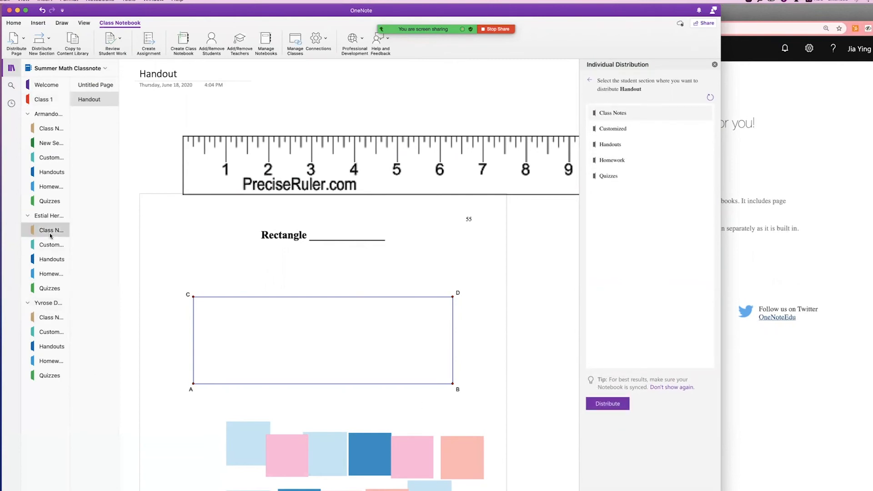
Reopen the Handout page, then copy the Summer Math Classnote notebook link from Manage notebooks.
click(97, 100)
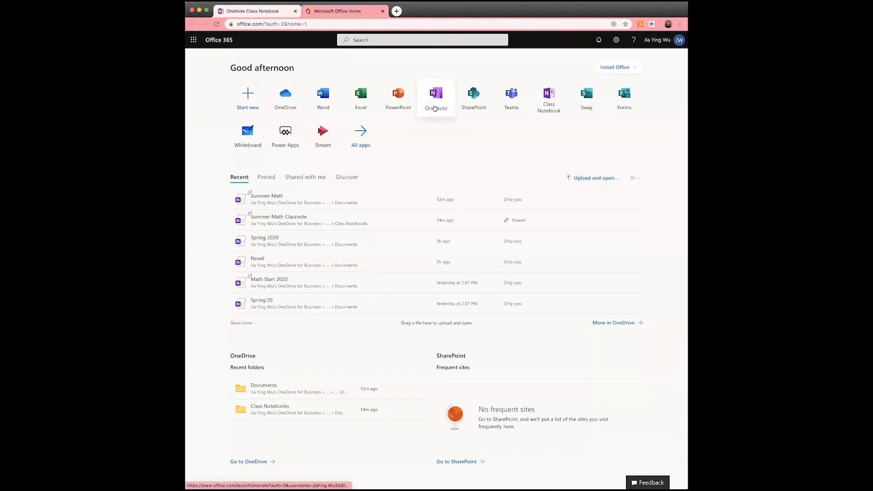
click(553, 104)
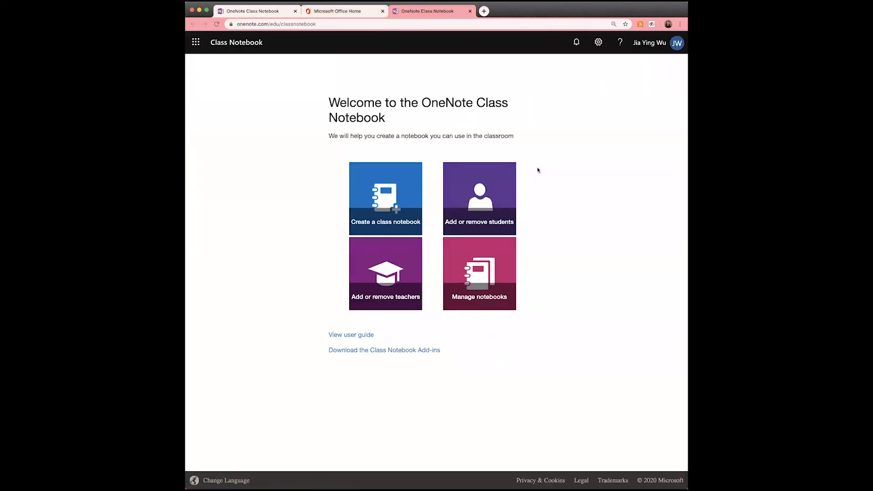
click(480, 279)
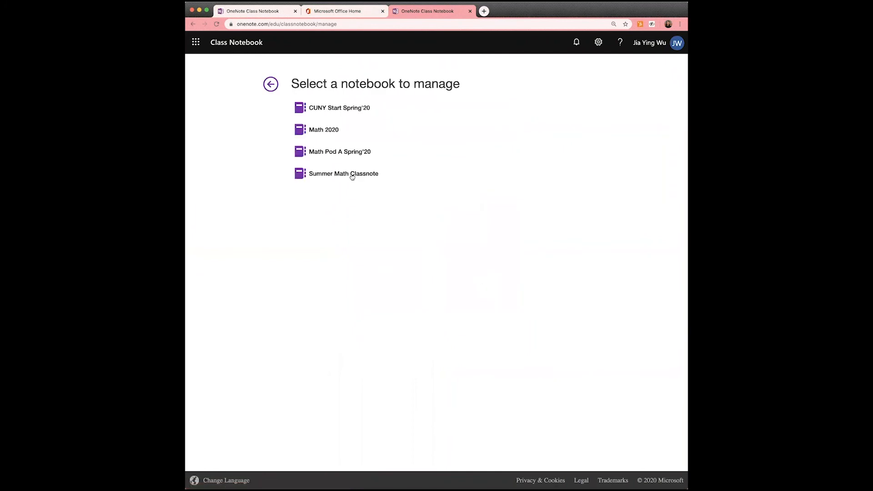
click(353, 175)
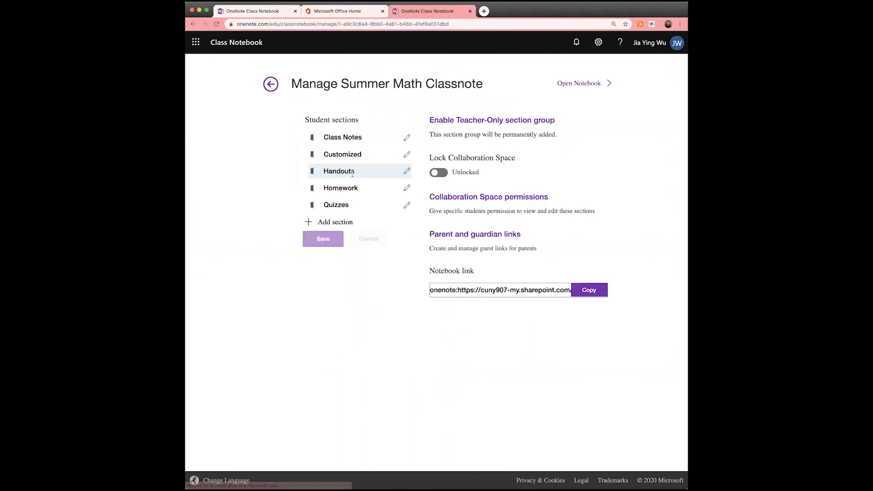
click(590, 294)
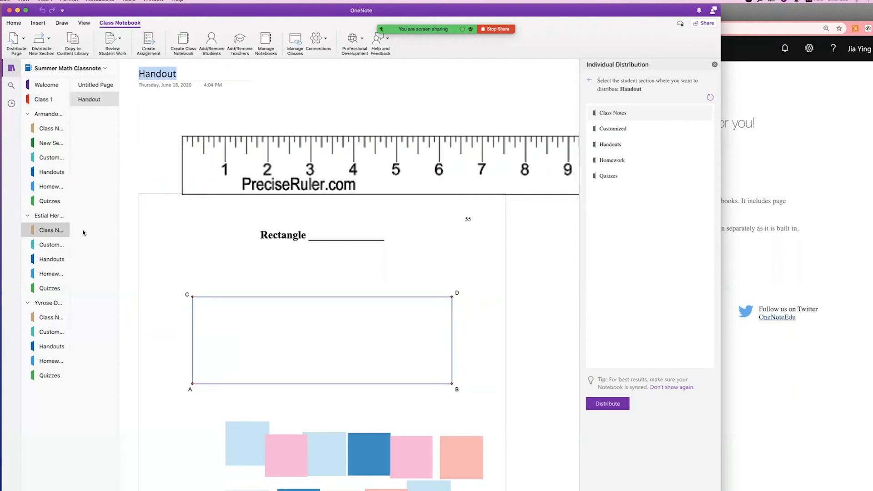
Drag a pink tile and a dark blue tile into the rectangle's top-left corner, then open the third student's Class Notes.
scroll(318, 257, down, 8)
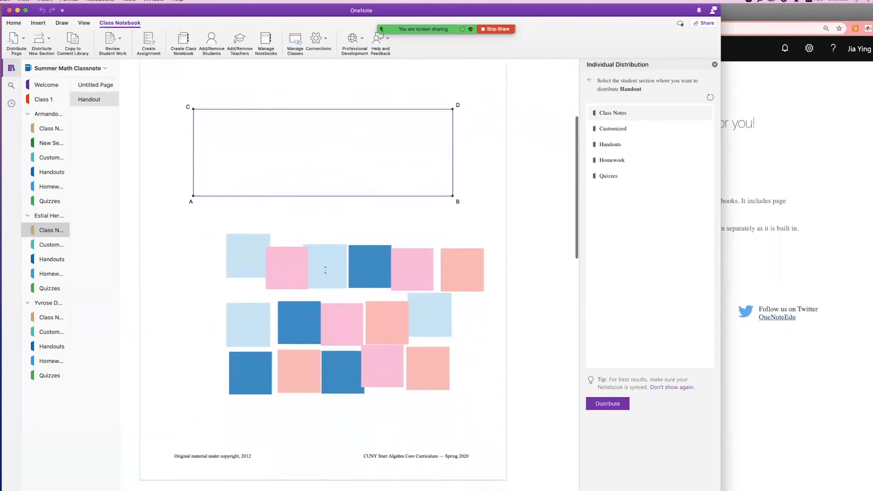
drag(292, 268, 220, 131)
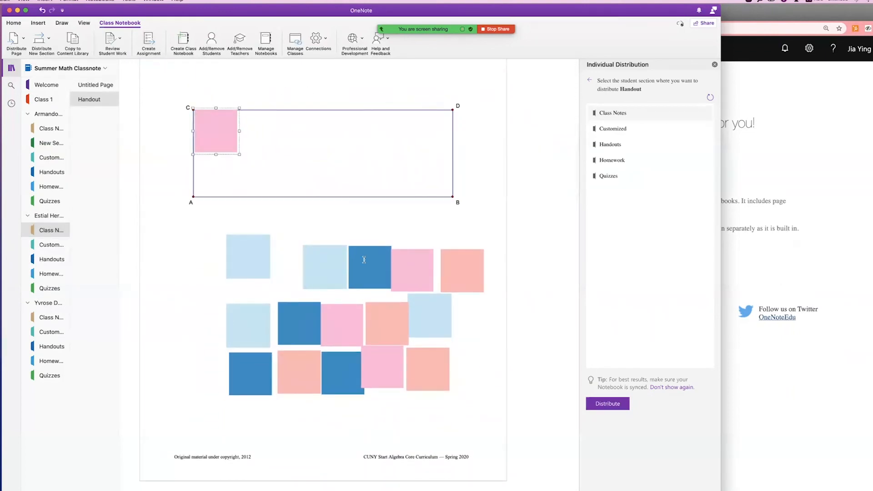
drag(364, 259, 262, 142)
scroll(503, 169, up, 3)
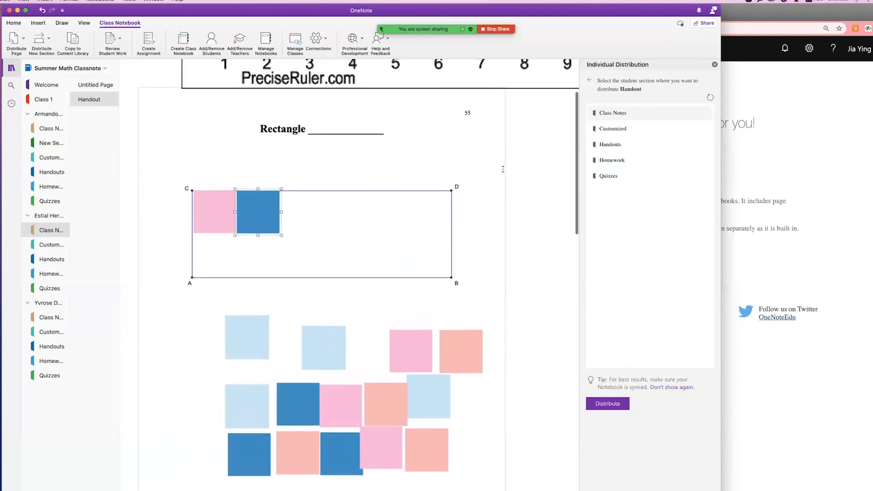
scroll(503, 169, up, 3)
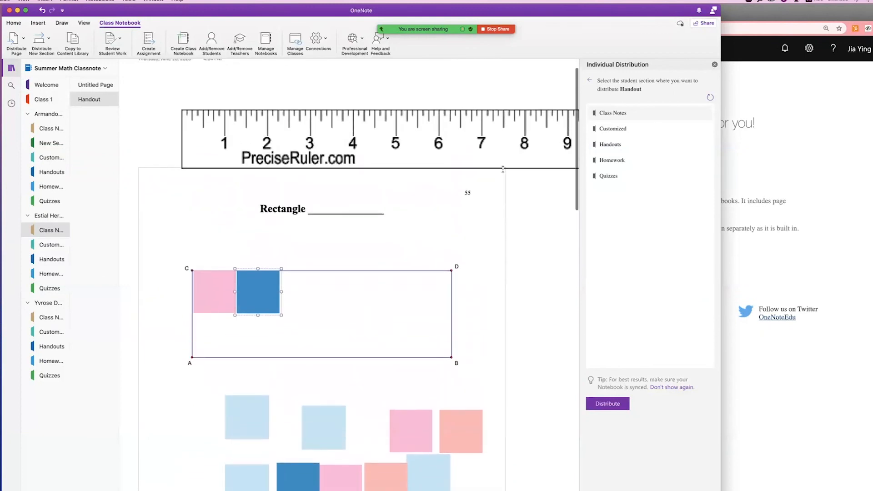
click(52, 318)
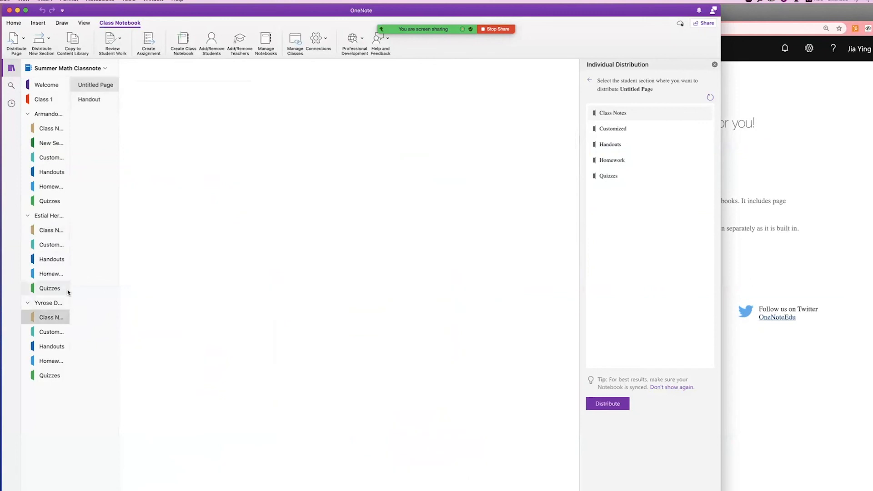
Start Review Student Work for the Handout page in the Class Notes section.
click(90, 100)
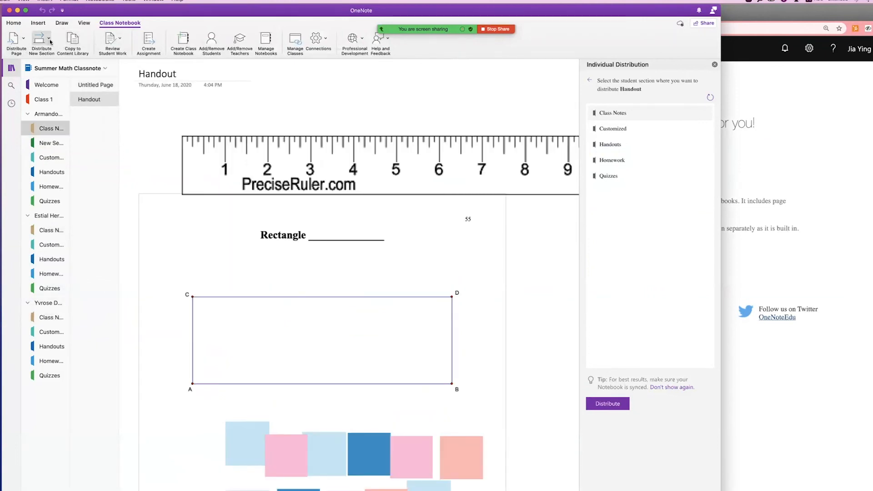
click(119, 41)
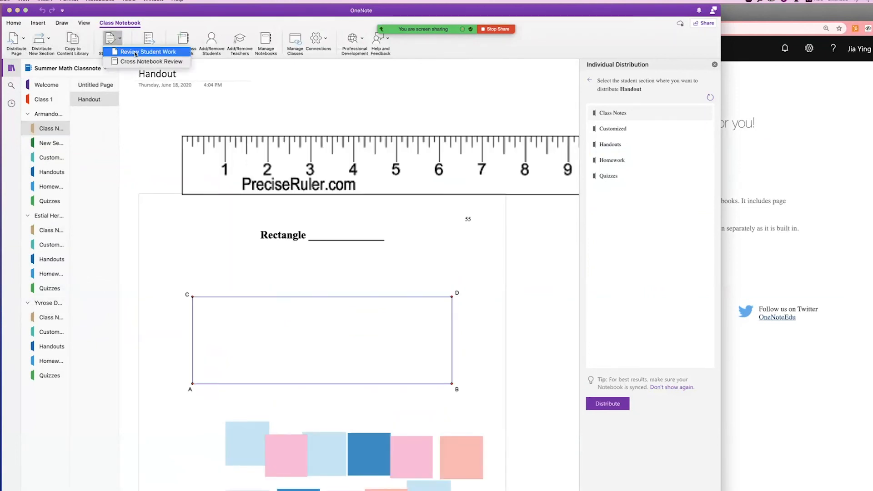
click(136, 52)
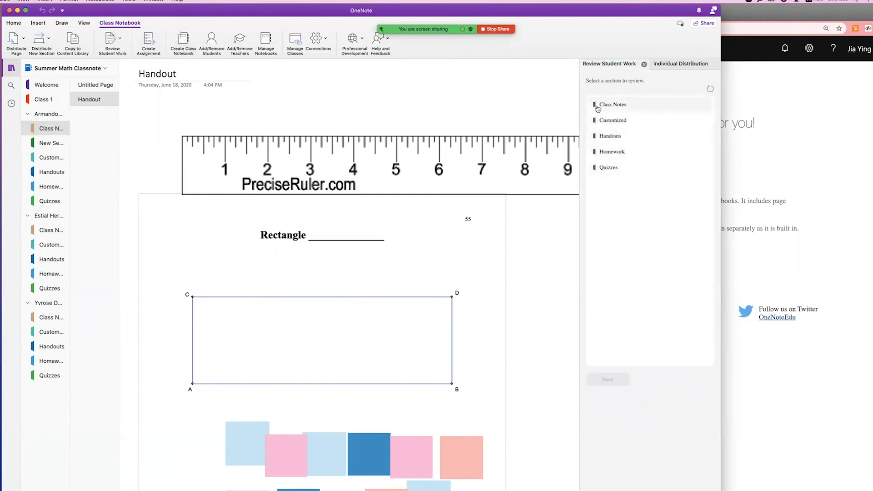
click(615, 107)
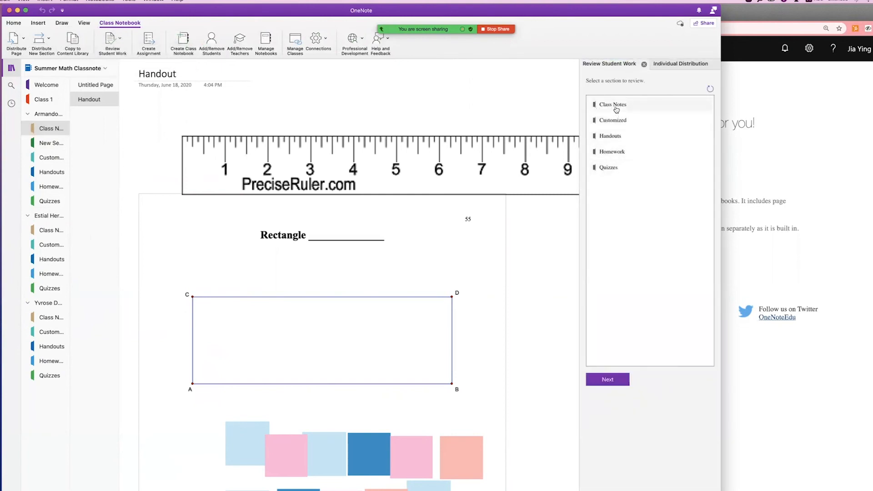
click(619, 379)
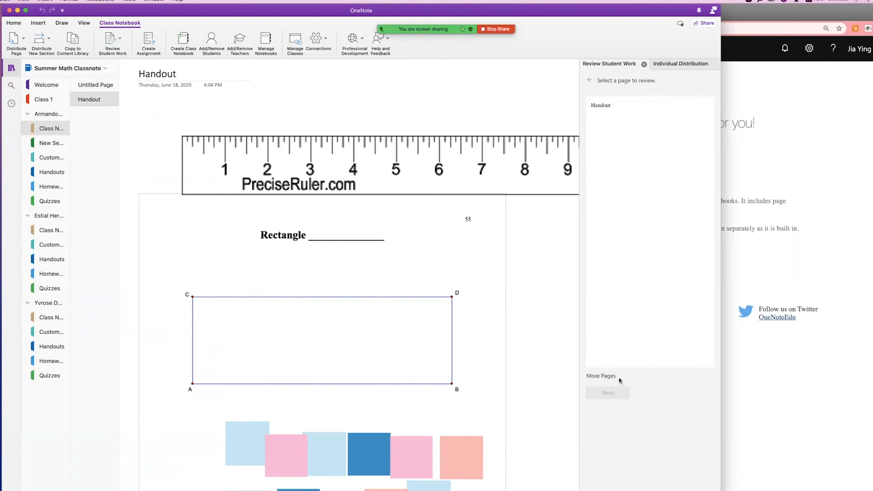
click(605, 109)
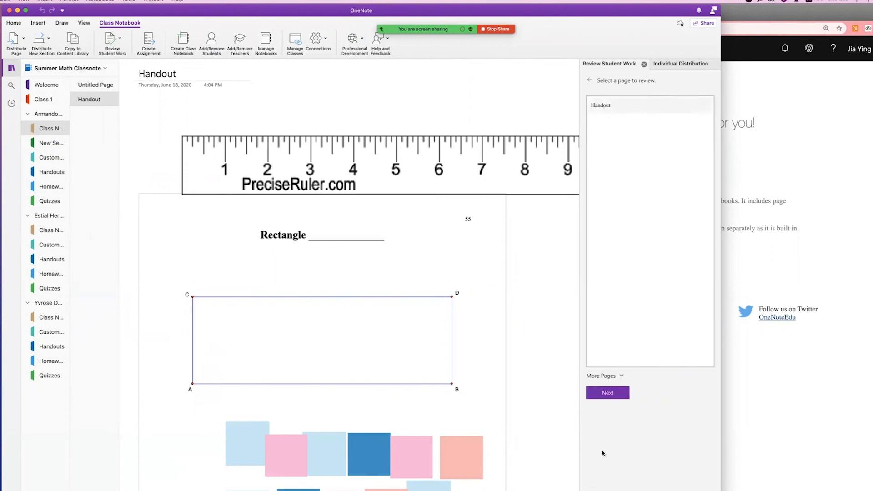
click(606, 394)
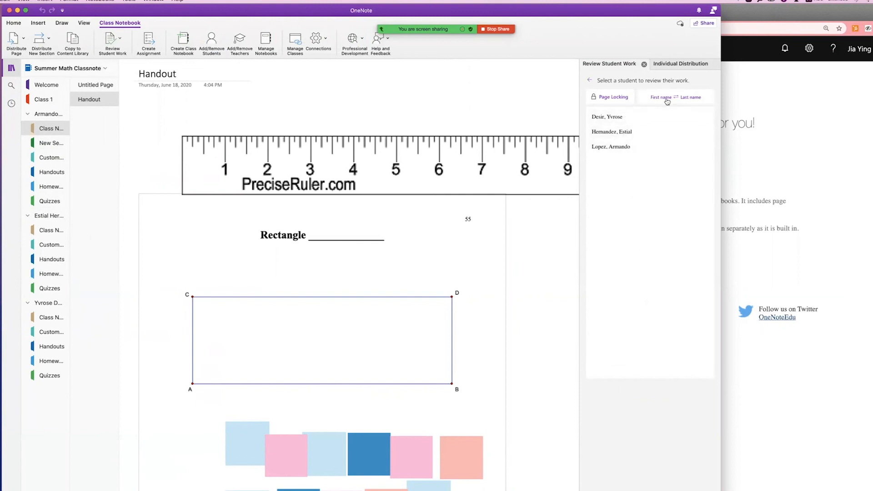
Toggle the student list's name order to show first names first.
click(667, 99)
click(667, 100)
click(668, 98)
click(607, 97)
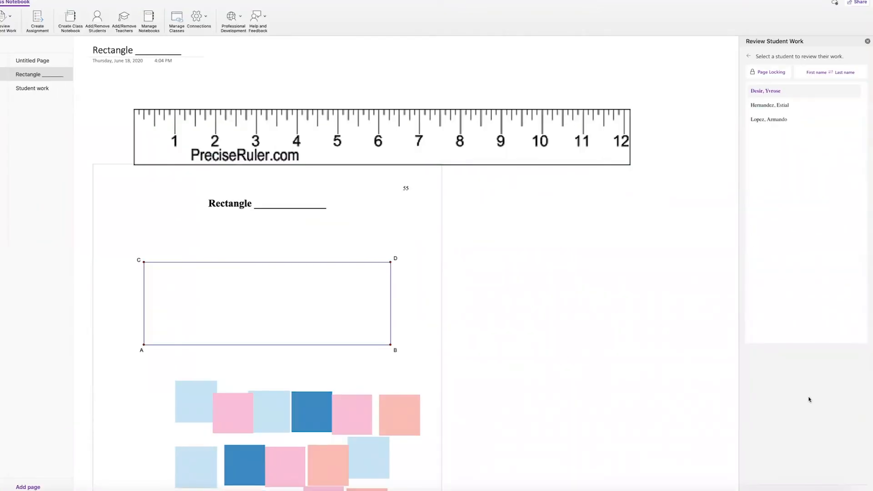
Open the second student's Handout work and screenshot the tiled rectangle with its labels.
click(763, 105)
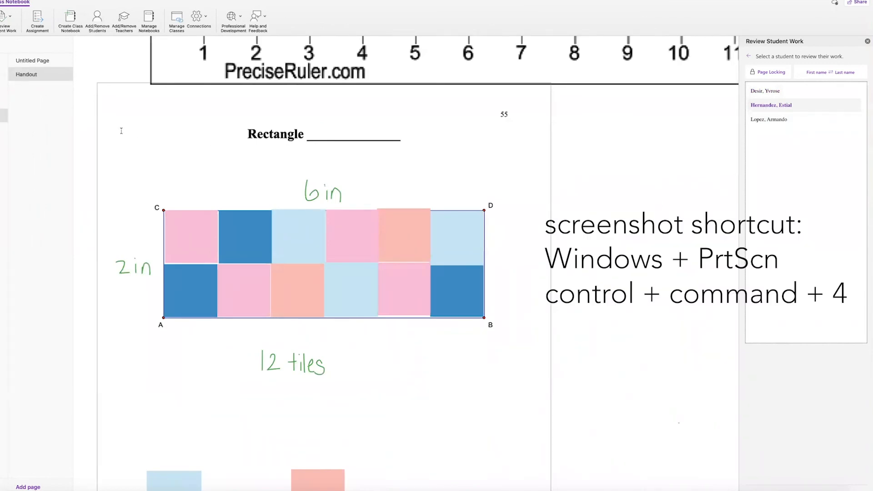
key(ctrl+super+shift+4)
drag(97, 112, 540, 383)
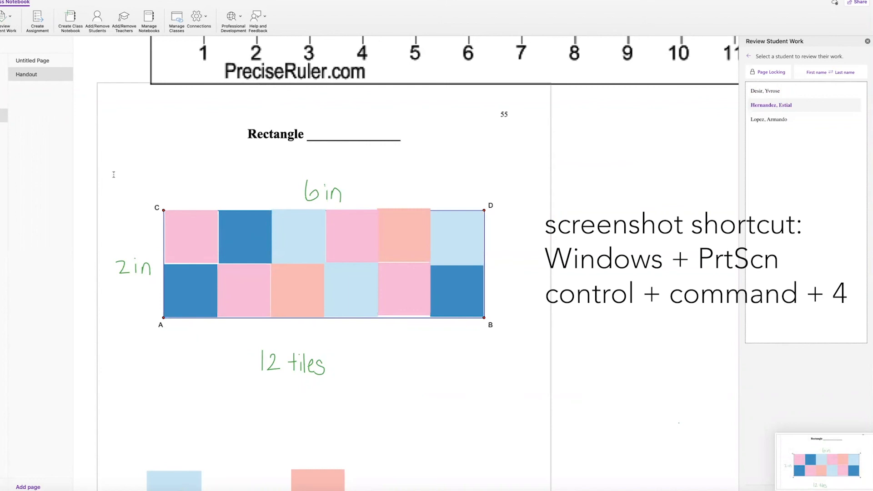
click(3, 74)
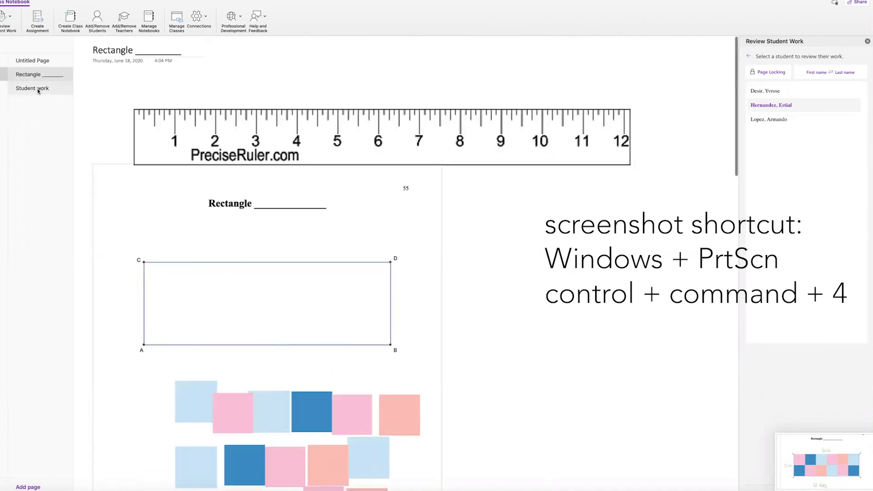
Drag the tiled-rectangle screenshot from Recents onto the Student work page and enlarge it.
click(38, 91)
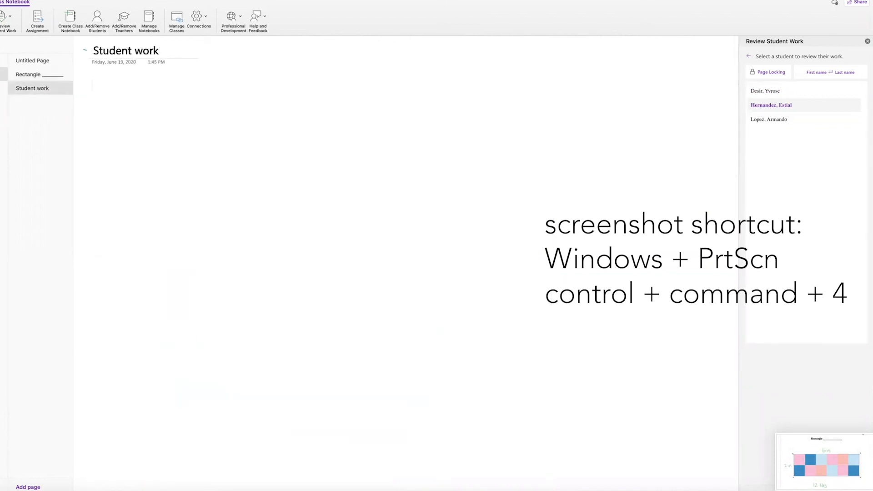
key(super+Tab)
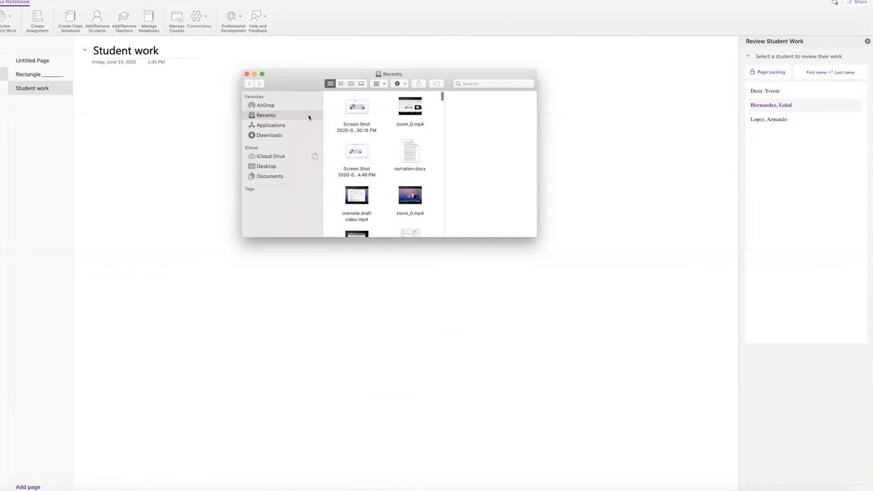
drag(357, 109, 176, 152)
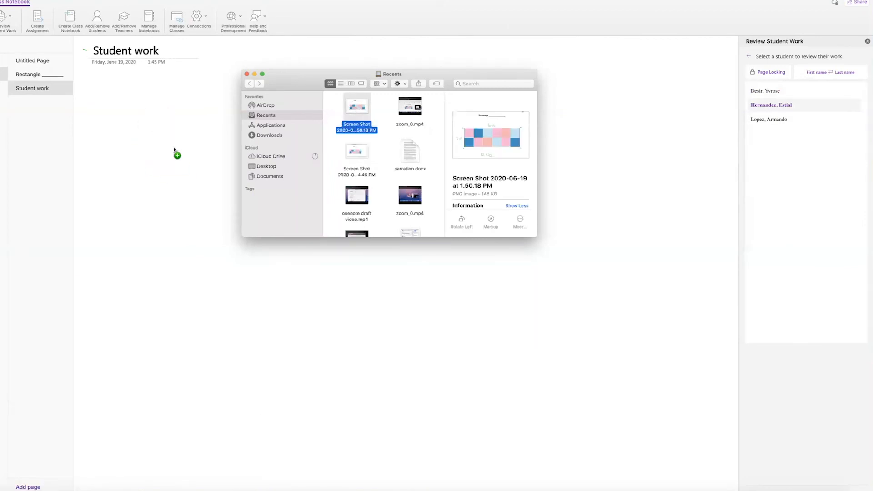
click(191, 226)
click(210, 147)
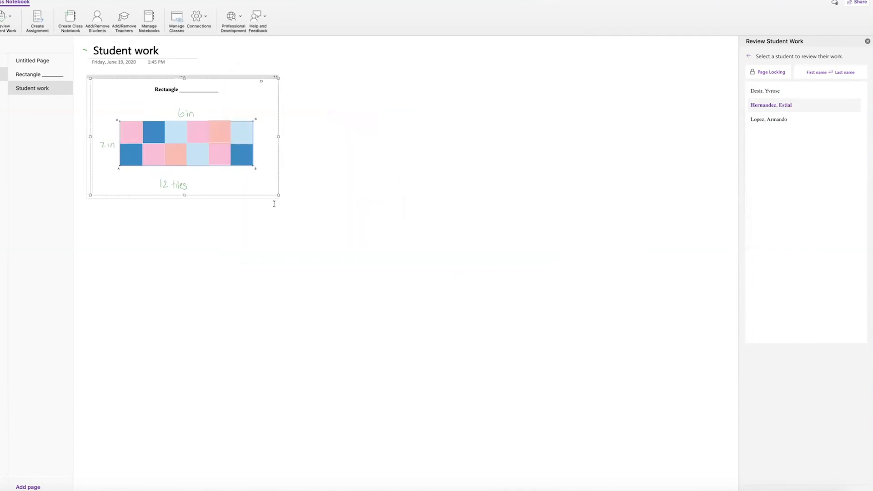
drag(279, 195, 510, 269)
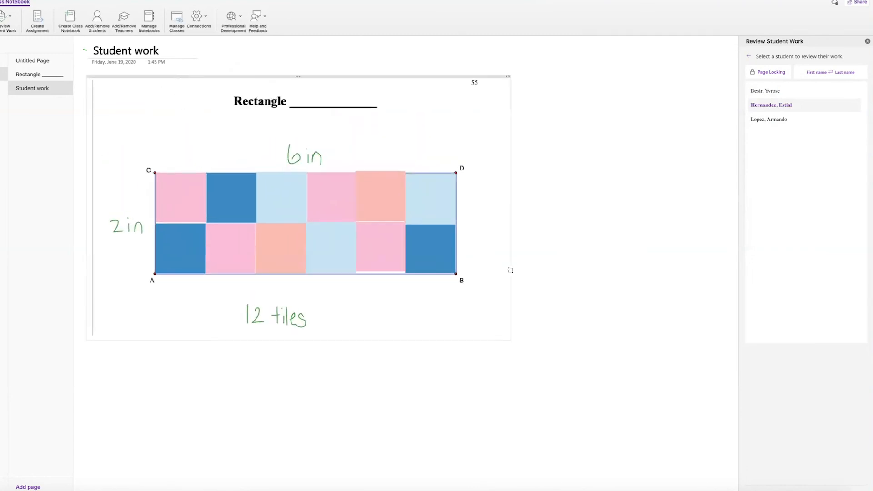
drag(575, 293, 463, 259)
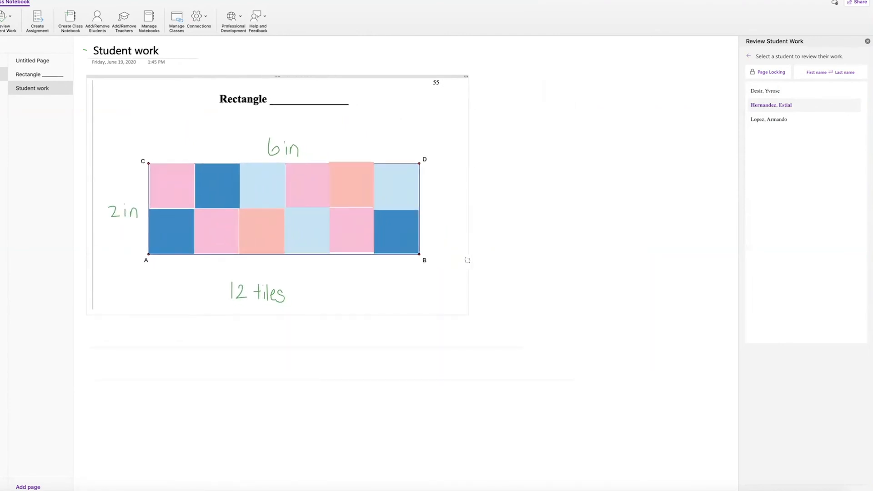
click(556, 271)
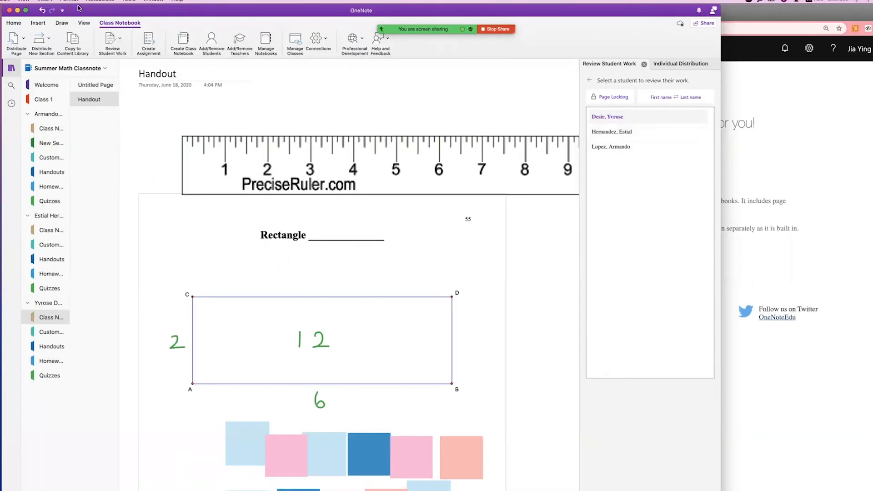
Draw a red 1 mm pen checkmark inside the rectangle on the Handout.
click(61, 23)
click(199, 43)
click(358, 43)
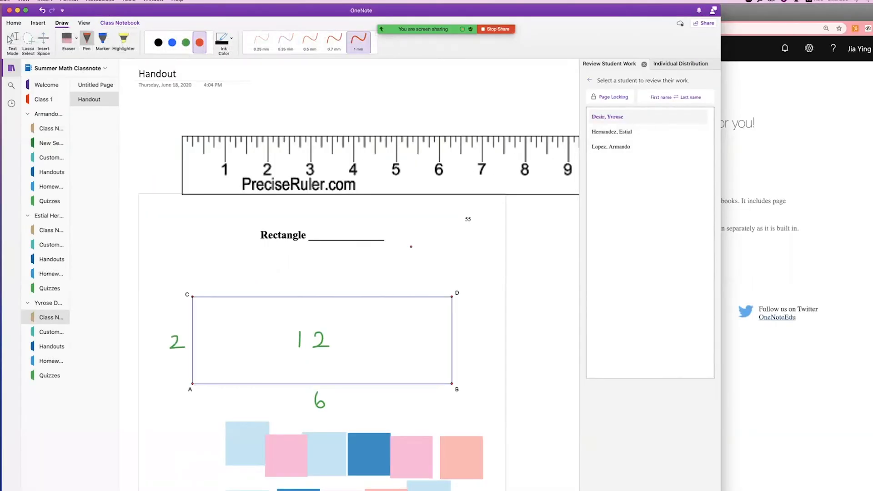
drag(404, 345, 452, 313)
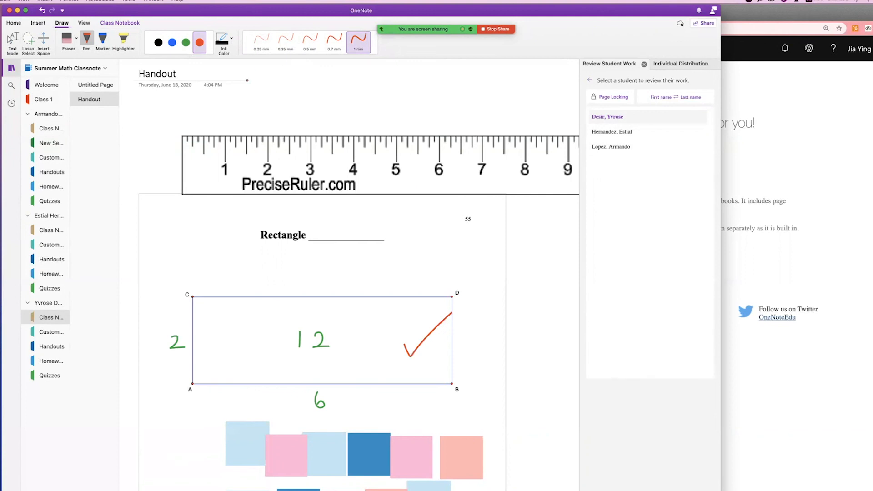
Add a 'Great work!' text note near the title and select it.
click(13, 42)
text(Great work)
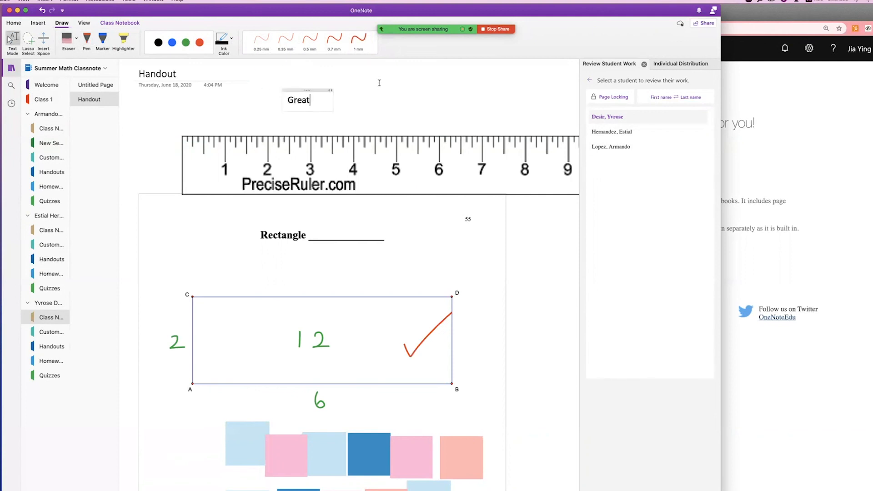
text(!)
triple_click(308, 99)
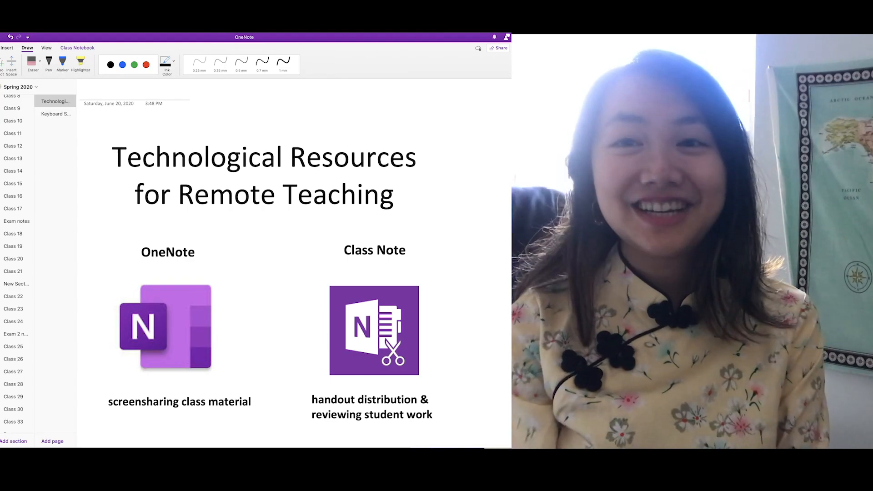